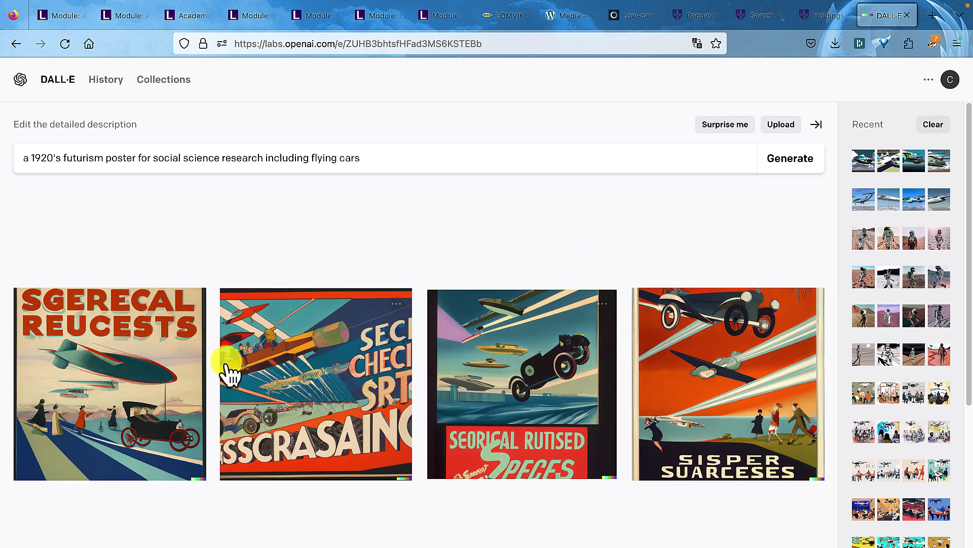
- Preview the first DALL-E poster, return to the four results, and close the open entry form
{"action": "left_click", "coordinate": [127, 335]}
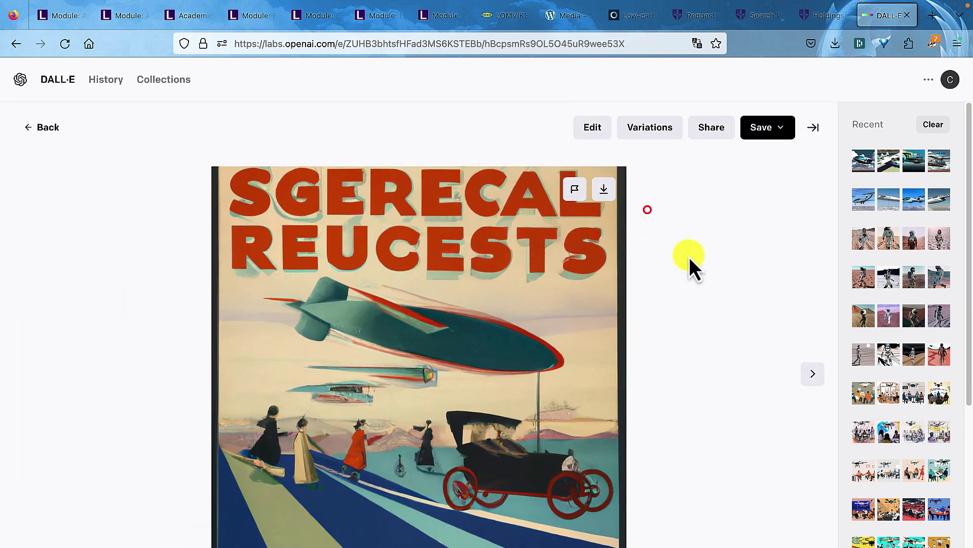
{"action": "left_click", "coordinate": [44, 127]}
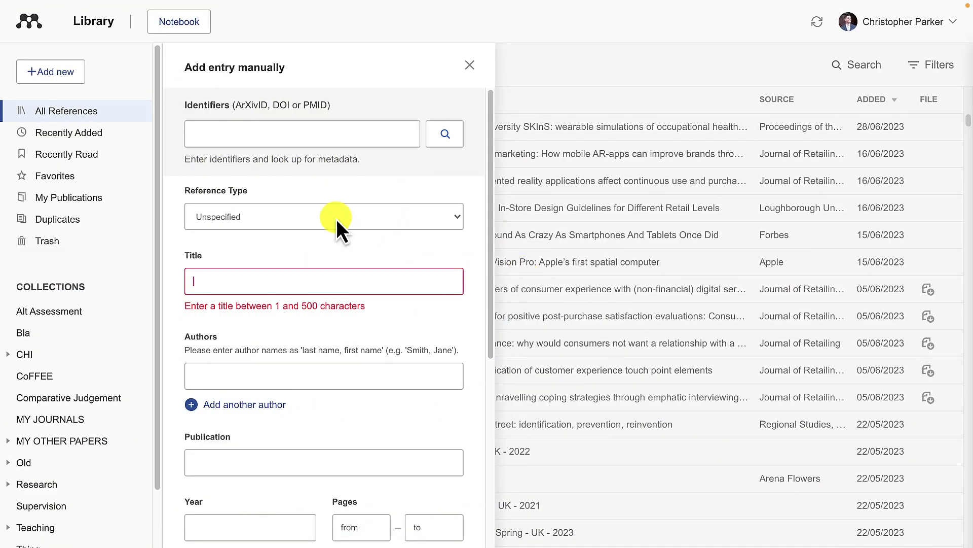
{"action": "left_click", "coordinate": [212, 138]}
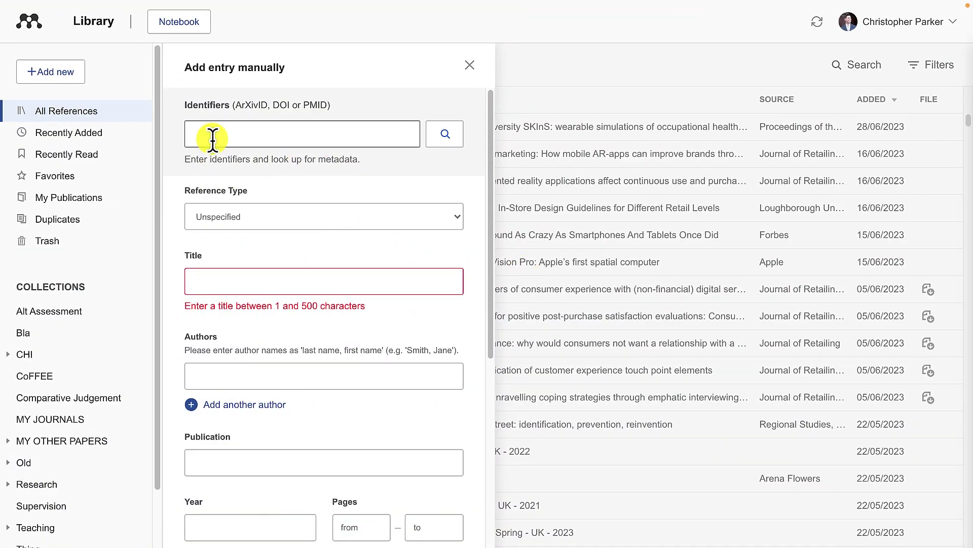
{"action": "left_click", "coordinate": [459, 64]}
- Start a manual entry via Add new > Add entry manually and expand the Reference Type list
{"action": "left_click", "coordinate": [38, 67]}
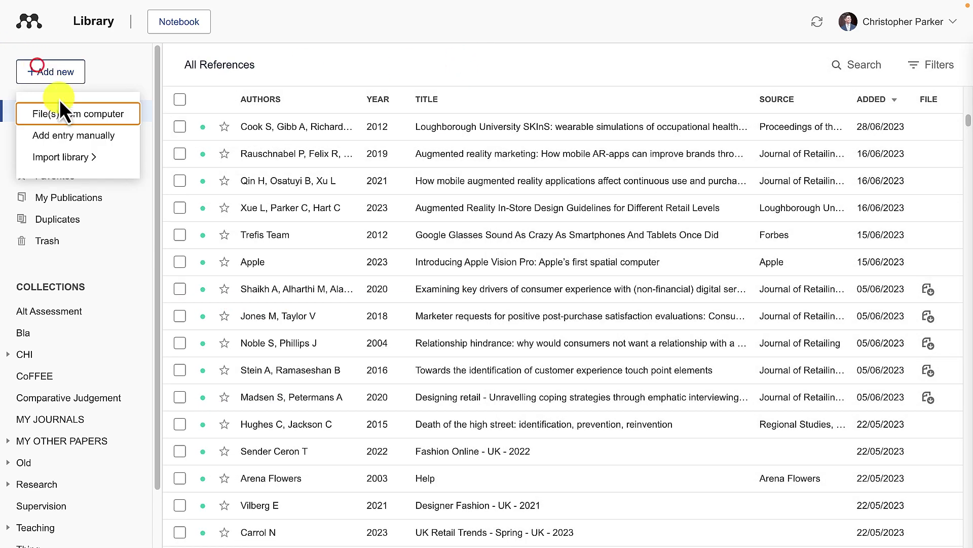
{"action": "left_click", "coordinate": [61, 157]}
{"action": "left_click", "coordinate": [45, 72]}
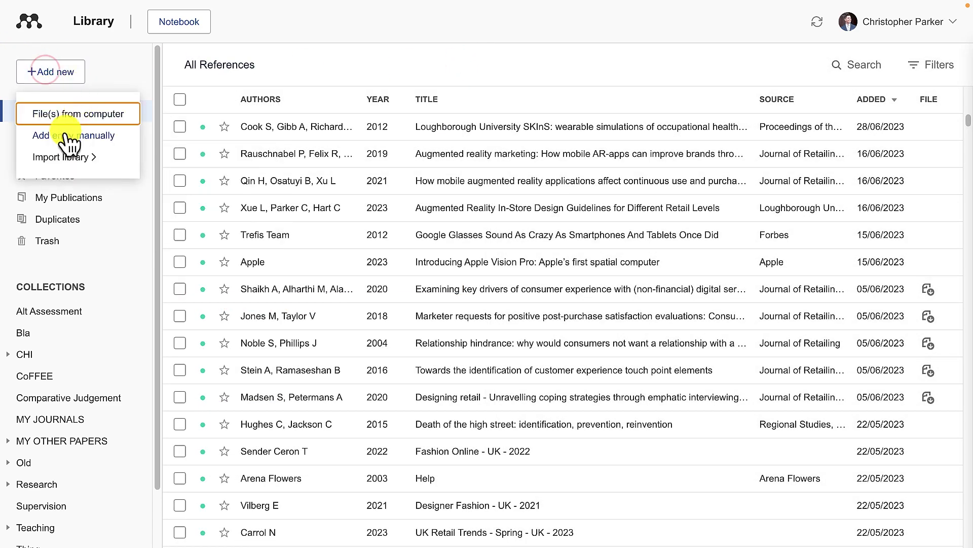
{"action": "left_click", "coordinate": [68, 135]}
{"action": "left_click", "coordinate": [209, 216]}
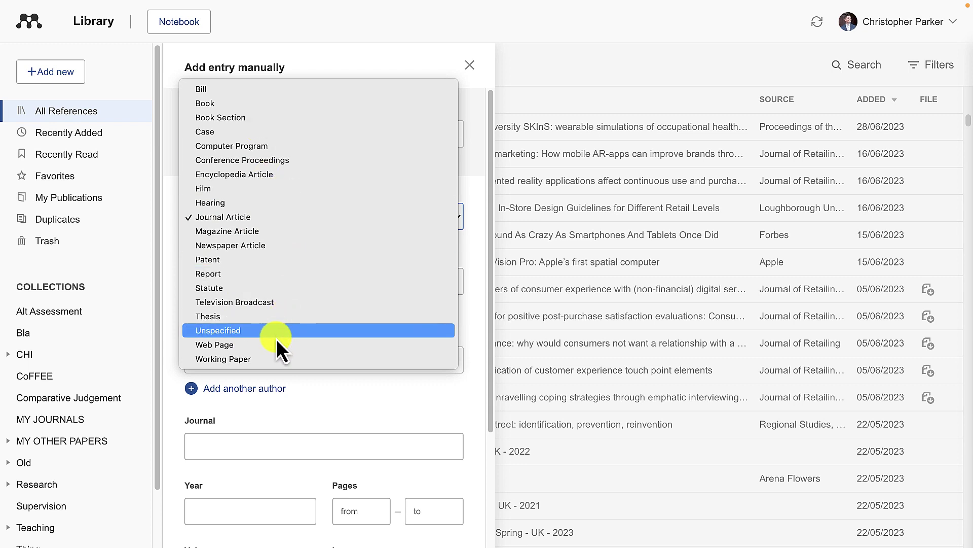
- Choose Unspecified as the reference type and paste the copied DALL-E prompt into Title
{"action": "left_click", "coordinate": [250, 335]}
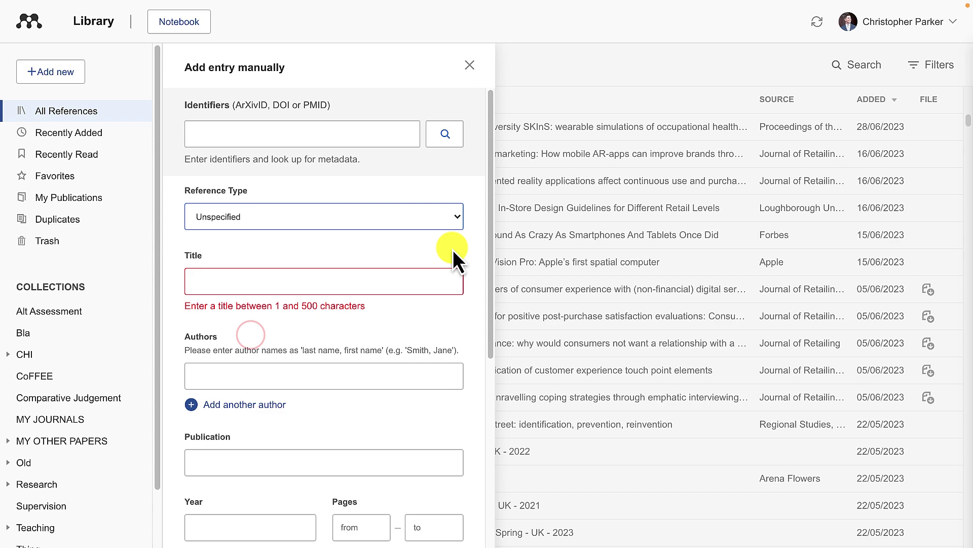
{"action": "left_click", "coordinate": [277, 288]}
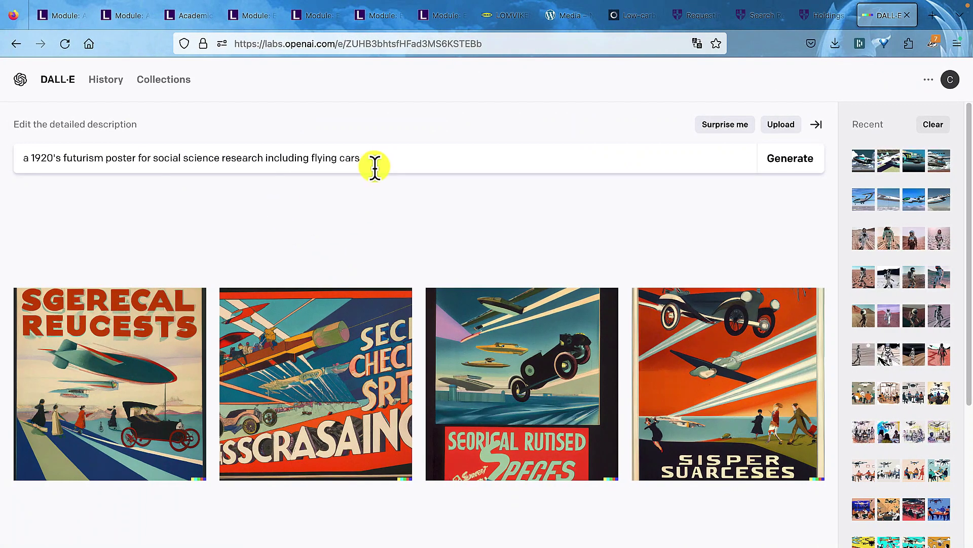
{"action": "left_click", "coordinate": [397, 151]}
{"action": "left_click_drag", "start_coordinate": [23, 157], "coordinate": [406, 169]}
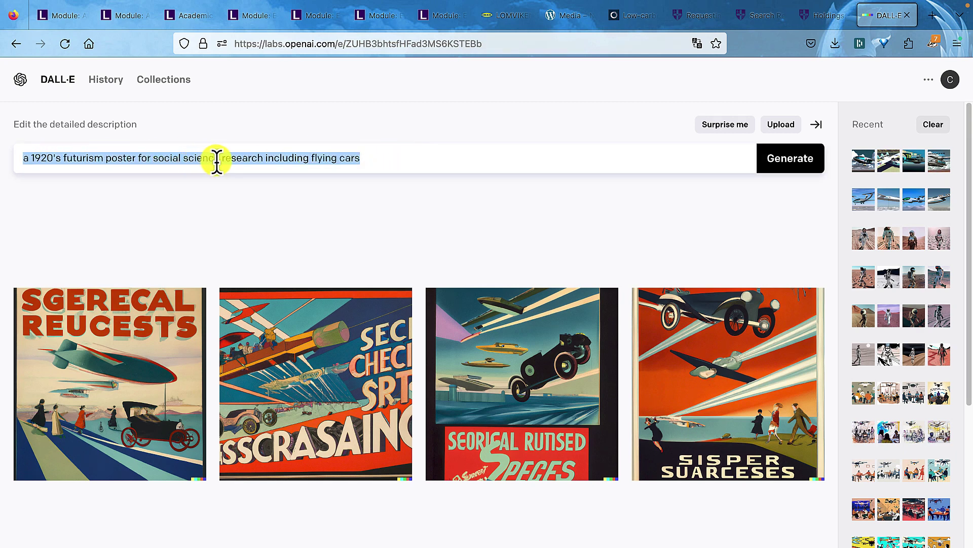
{"action": "right_click", "coordinate": [343, 158]}
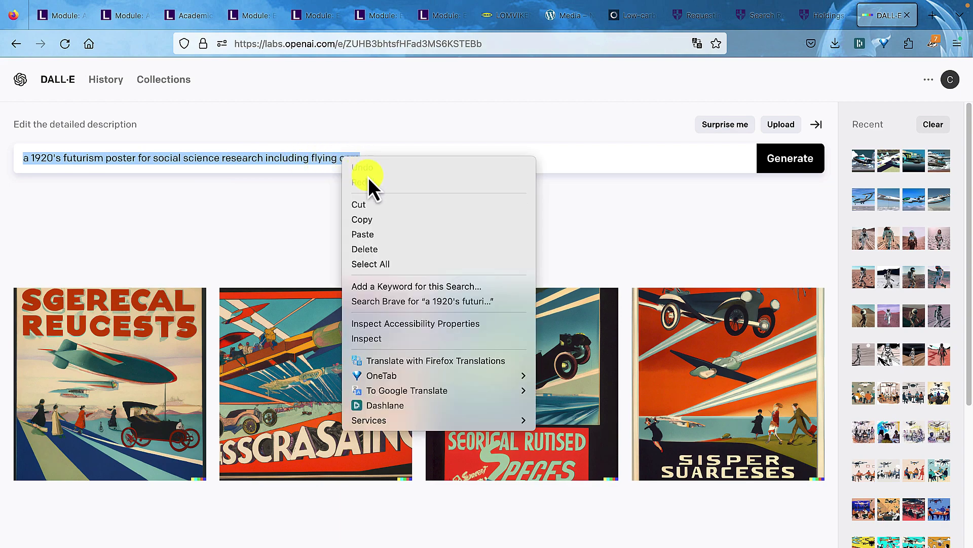
{"action": "left_click", "coordinate": [367, 214]}
{"action": "key", "text": "alt+Tab"}
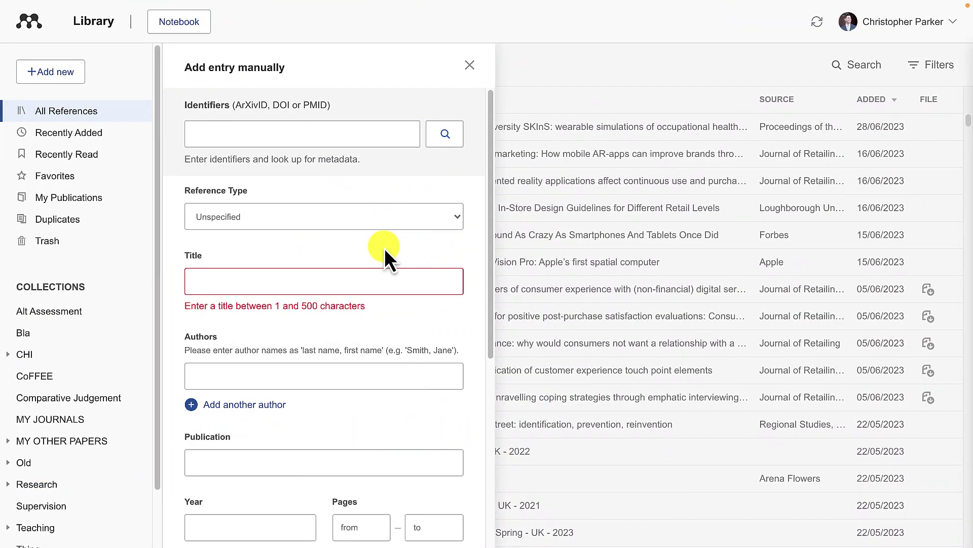
{"action": "left_click", "coordinate": [262, 279]}
{"action": "key", "text": "ctrl+v"}
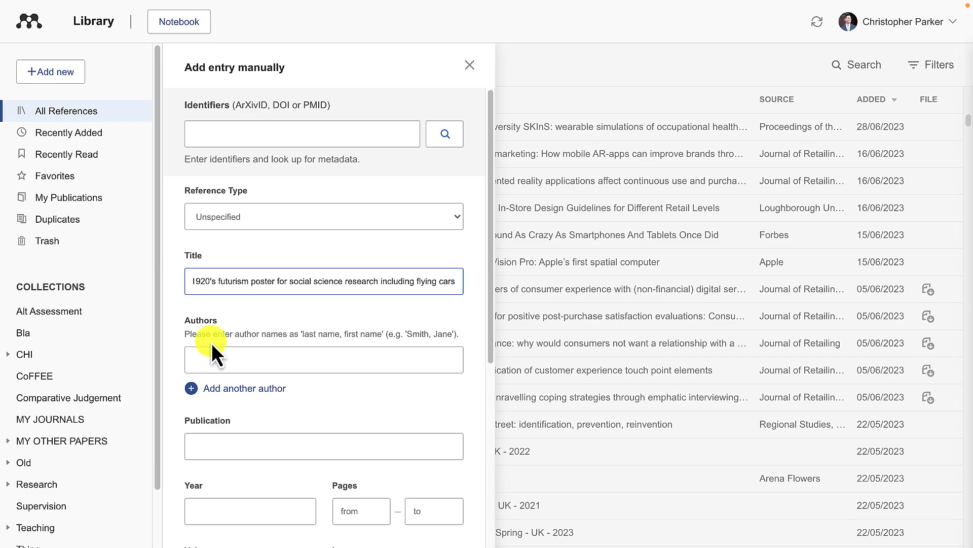
- Enter Dall-E as the author and check that the pasted title is complete
{"action": "left_click", "coordinate": [211, 355]}
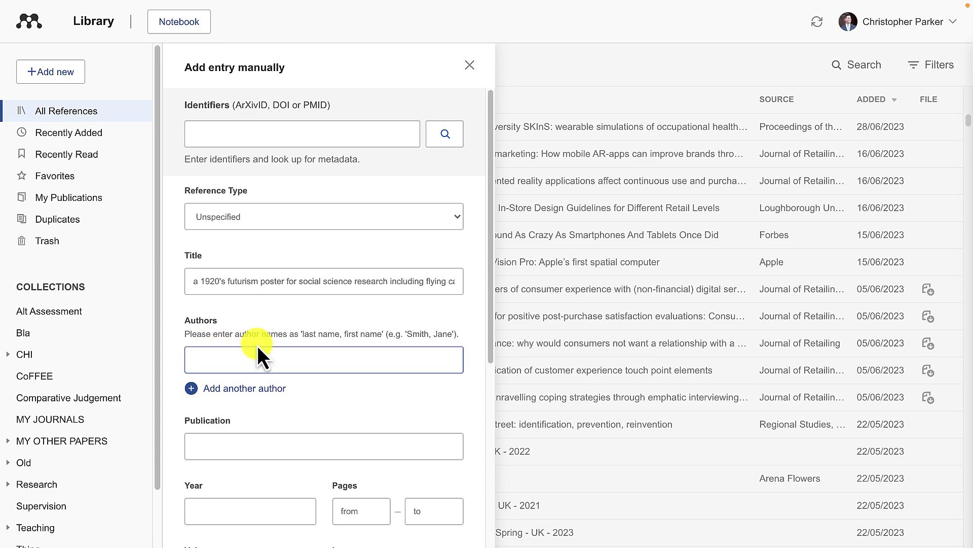
{"action": "key", "text": "alt+Tab"}
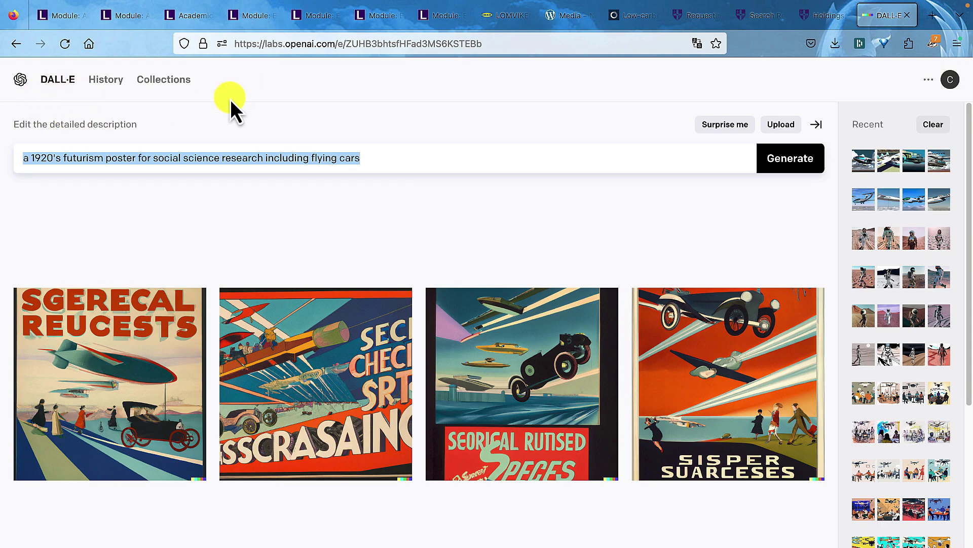
{"action": "key", "text": "alt+Tab"}
{"action": "left_click", "coordinate": [276, 368]}
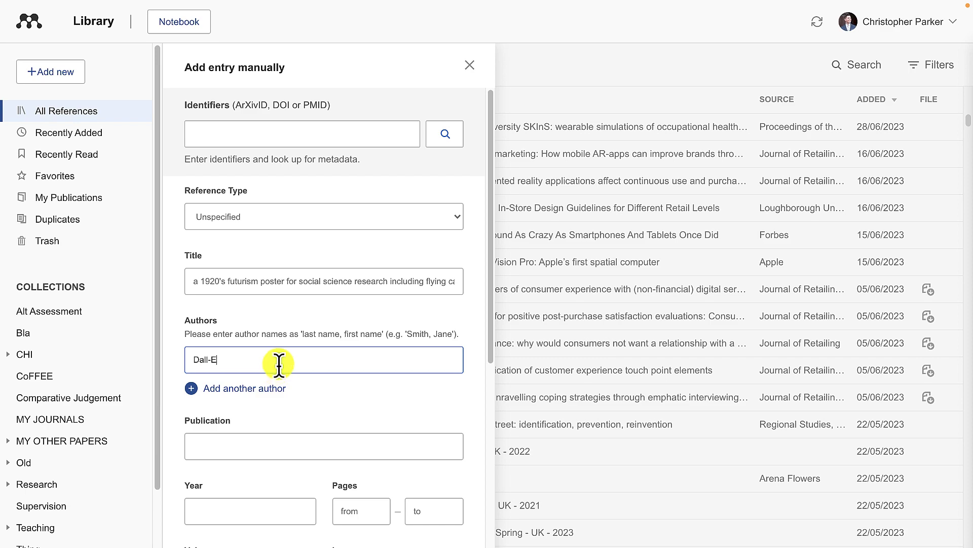
{"action": "key", "text": "alt+Tab"}
{"action": "left_click", "coordinate": [248, 254]}
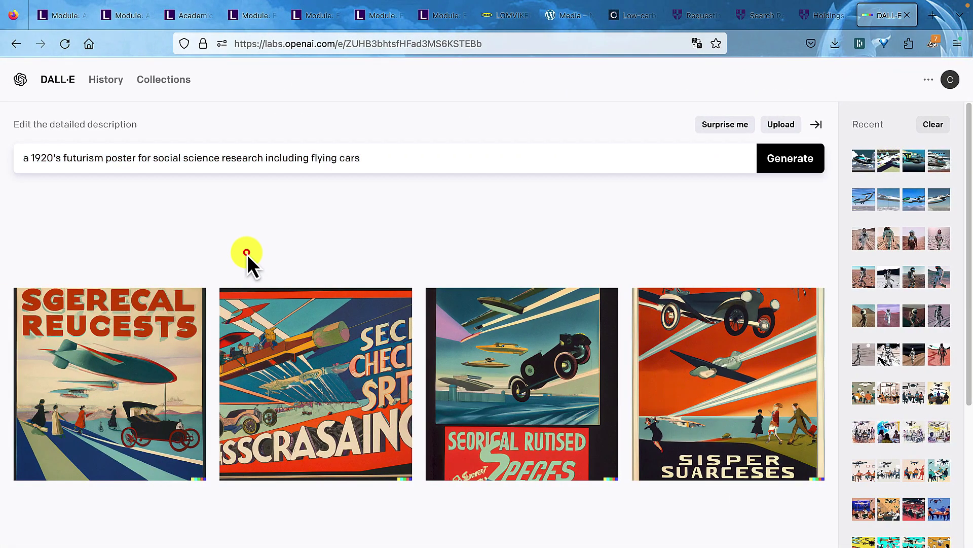
{"action": "key", "text": "alt+Tab"}
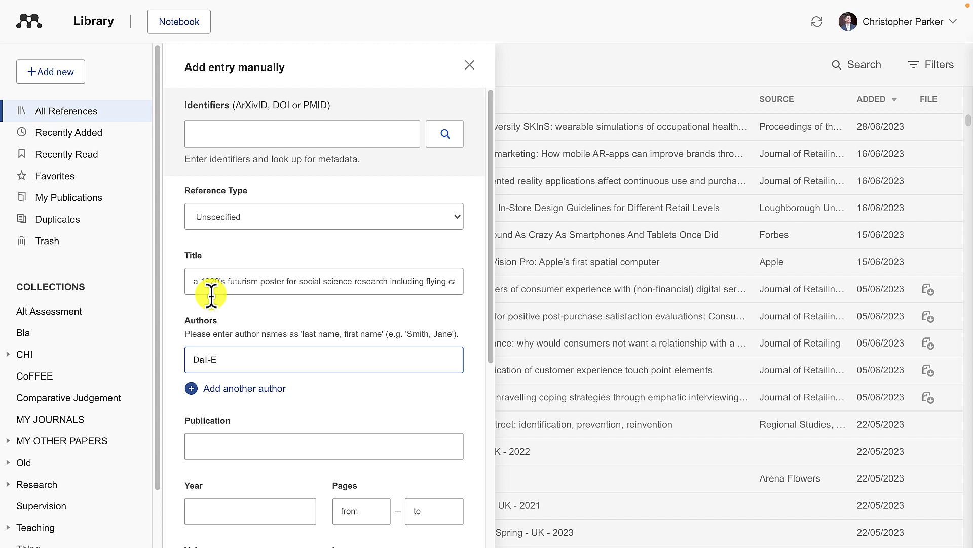
{"action": "left_click", "coordinate": [198, 283]}
{"action": "left_click_drag", "start_coordinate": [199, 282], "coordinate": [501, 281]}
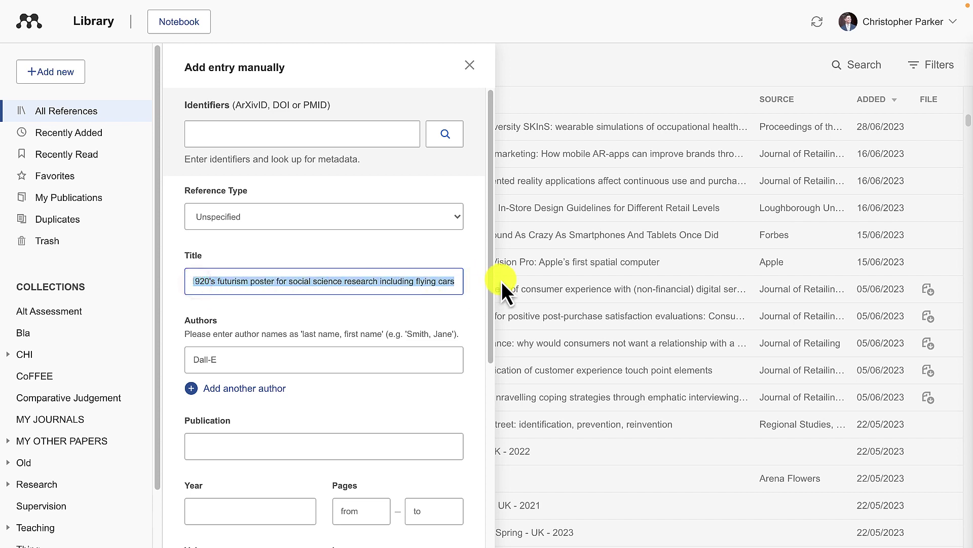
{"action": "left_click", "coordinate": [401, 282]}
{"action": "left_click", "coordinate": [220, 363]}
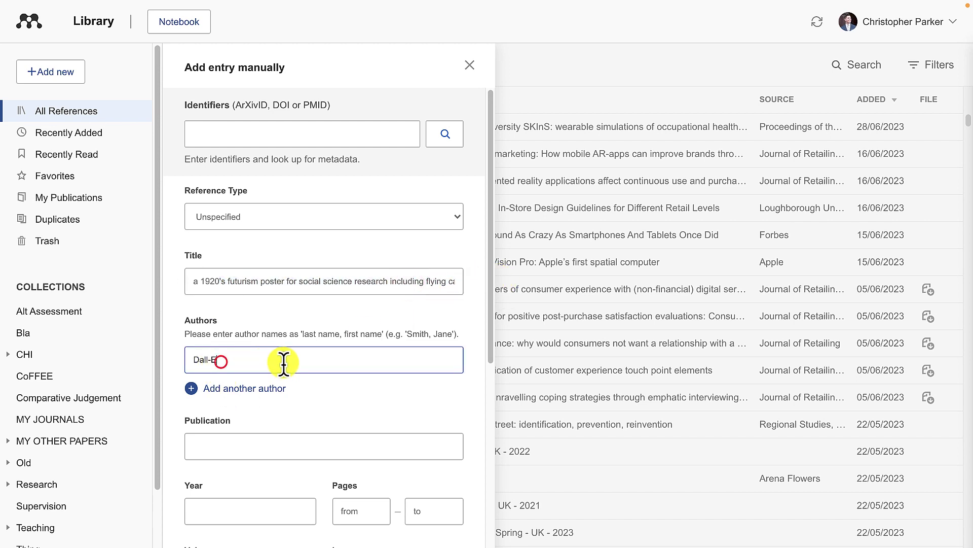
{"action": "double_click", "coordinate": [283, 362]}
{"action": "left_click", "coordinate": [211, 446]}
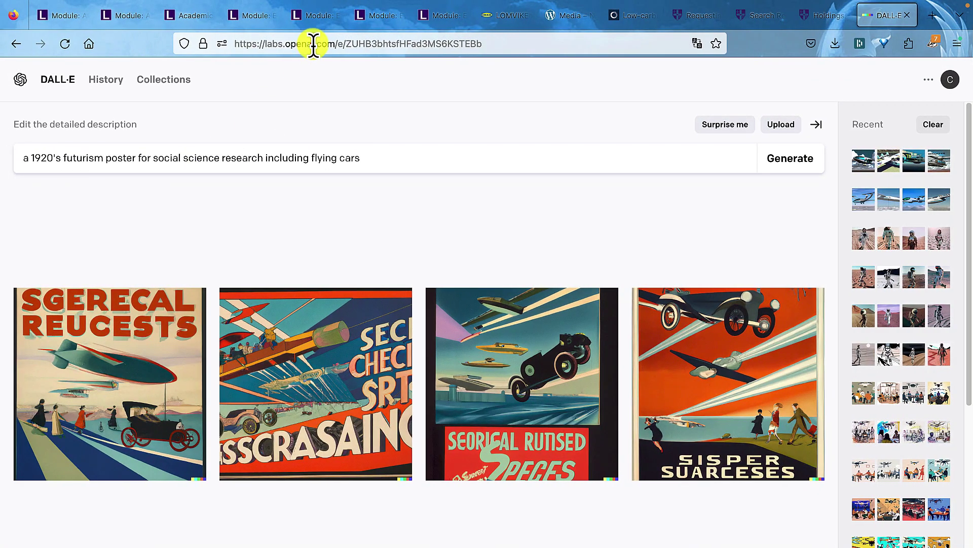
{"action": "left_click", "coordinate": [297, 43]}
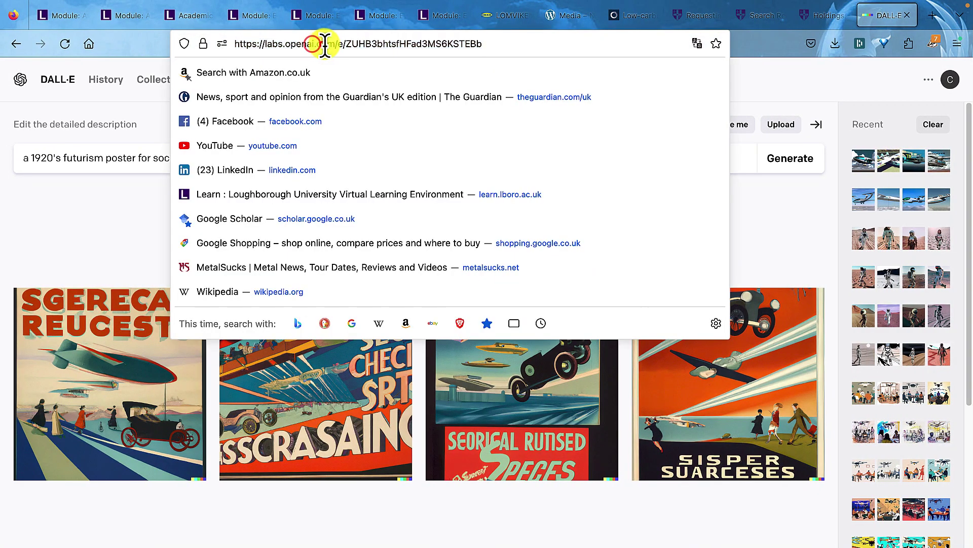
{"action": "left_click_drag", "start_coordinate": [334, 44], "coordinate": [211, 44]}
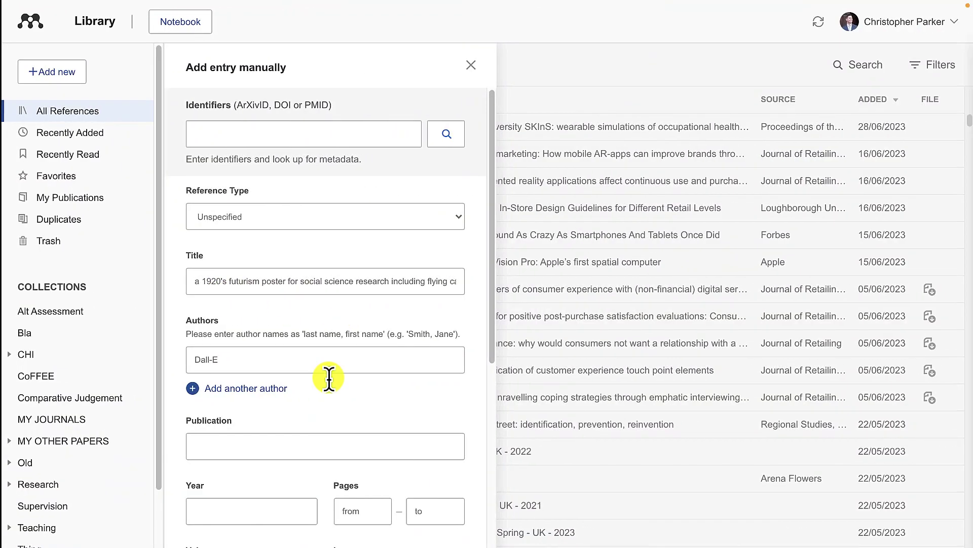
{"action": "left_click", "coordinate": [251, 452]}
{"action": "scroll", "coordinate": [250, 459], "scroll_direction": "down", "scroll_amount": 3}
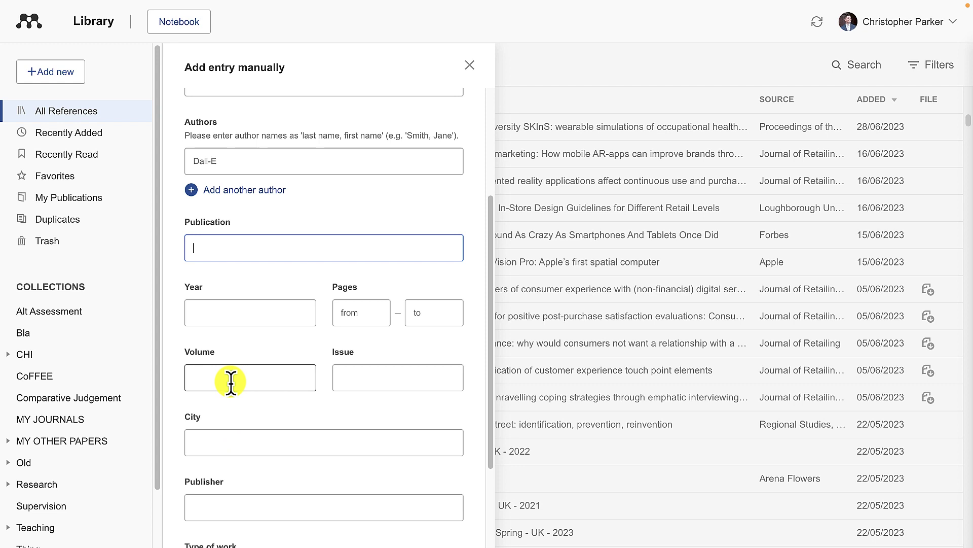
{"action": "key", "text": "ctrl+v"}
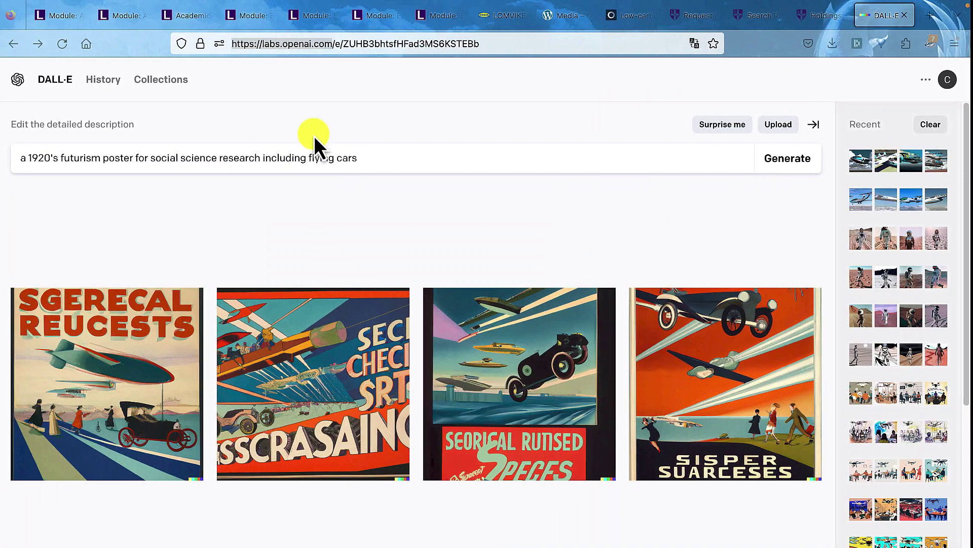
{"action": "left_click", "coordinate": [387, 44]}
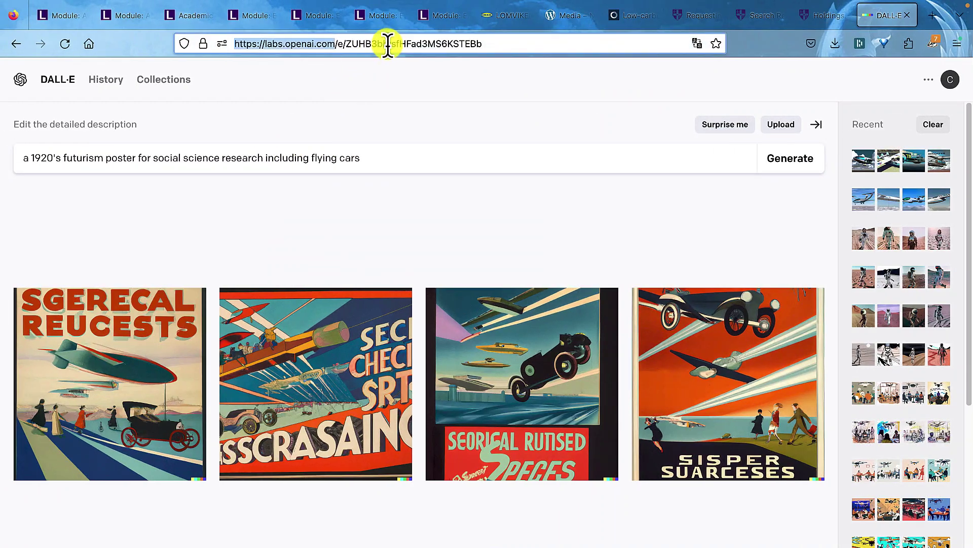
{"action": "left_click_drag", "start_coordinate": [348, 45], "coordinate": [174, 44]}
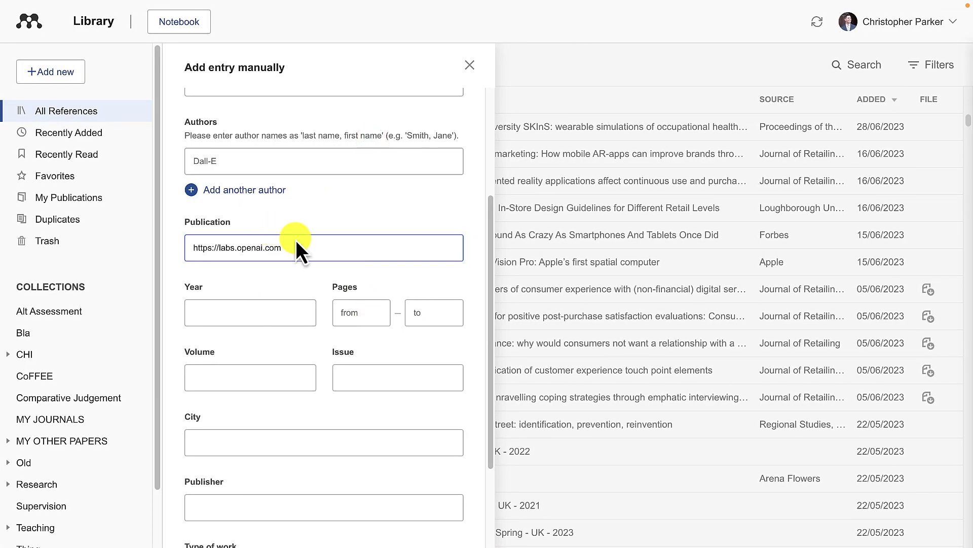
{"action": "left_click", "coordinate": [303, 245]}
{"action": "mouse_move", "coordinate": [154, 231]}
{"action": "left_mouse_down"}
{"action": "mouse_move", "coordinate": [147, 244]}
{"action": "mouse_move", "coordinate": [156, 244]}
{"action": "left_mouse_up"}
{"action": "key", "text": "ctrl+v"}
{"action": "key", "text": "BackSpace"}
{"action": "left_click", "coordinate": [245, 312]}
- Enter year 2023 and publisher Open-AI, leaving pages, volume, issue and city empty
{"action": "type", "text": "20"}
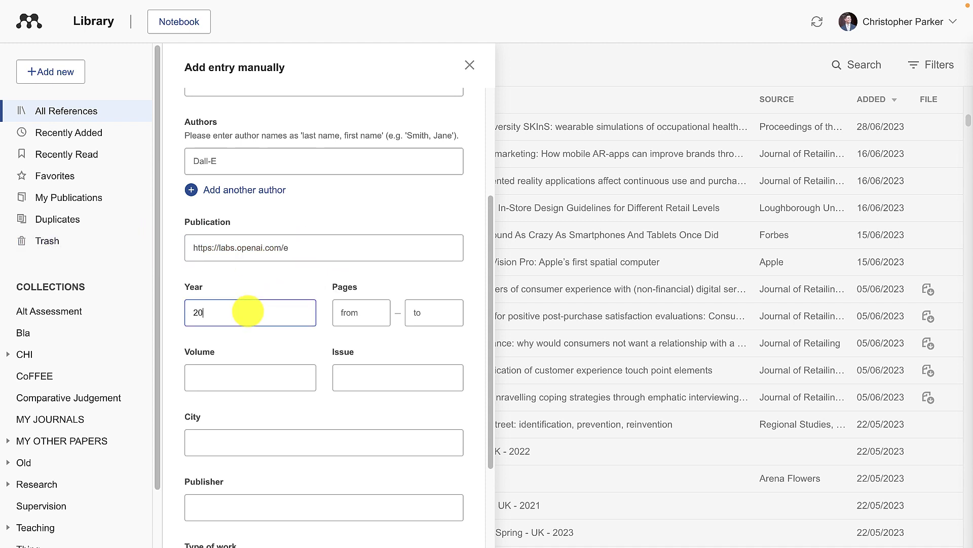
{"action": "left_click", "coordinate": [349, 312]}
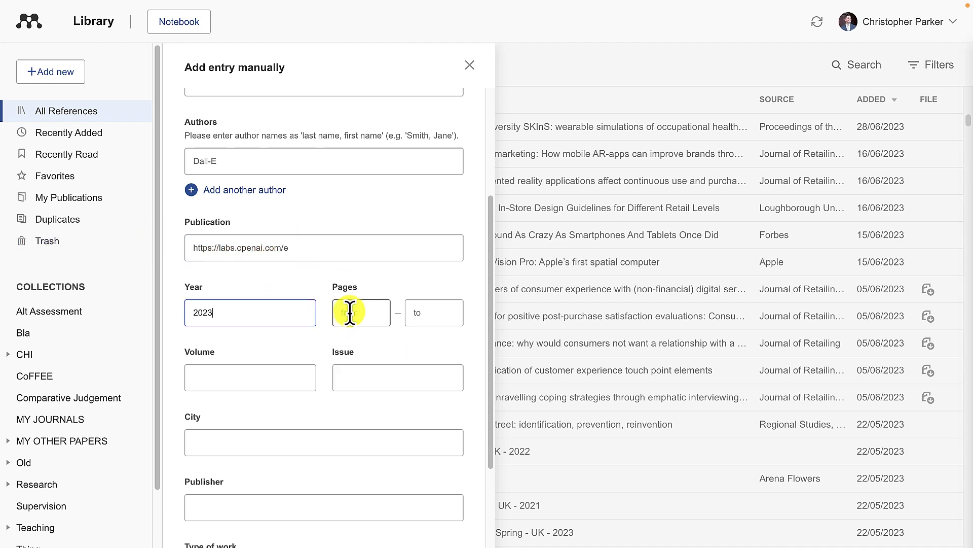
{"action": "left_click", "coordinate": [213, 366]}
{"action": "left_click", "coordinate": [346, 378]}
{"action": "left_click", "coordinate": [271, 440]}
{"action": "scroll", "coordinate": [253, 449], "scroll_direction": "down", "scroll_amount": 2}
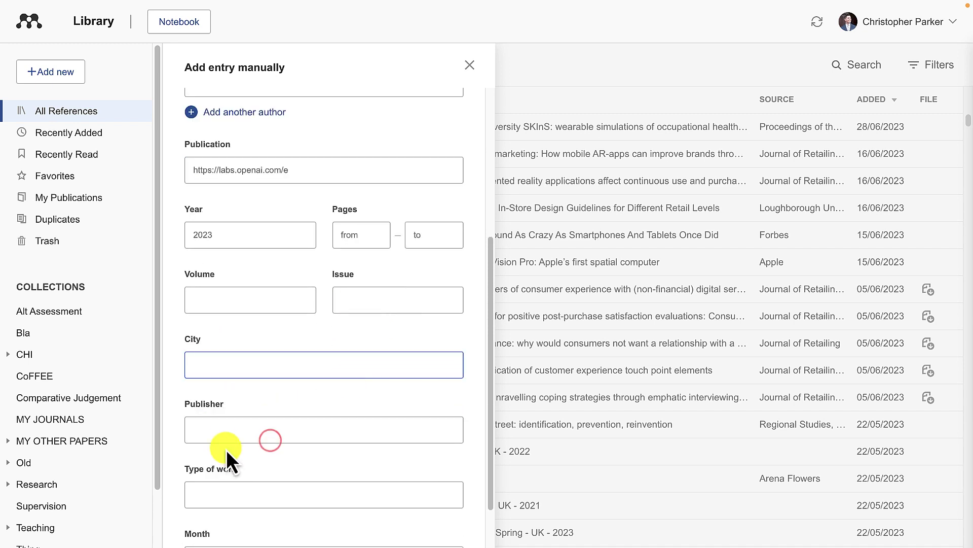
{"action": "left_click", "coordinate": [226, 436]}
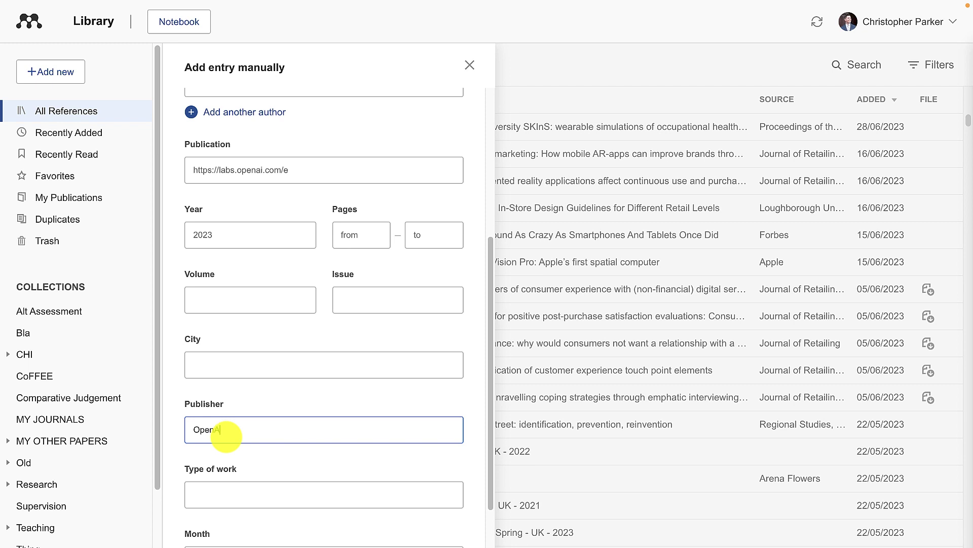
{"action": "type", "text": "Open-AI"}
- Set type of work to Generative AI (Image), month 7 and day 20
{"action": "left_click", "coordinate": [234, 495]}
{"action": "type", "text": "Ge"}
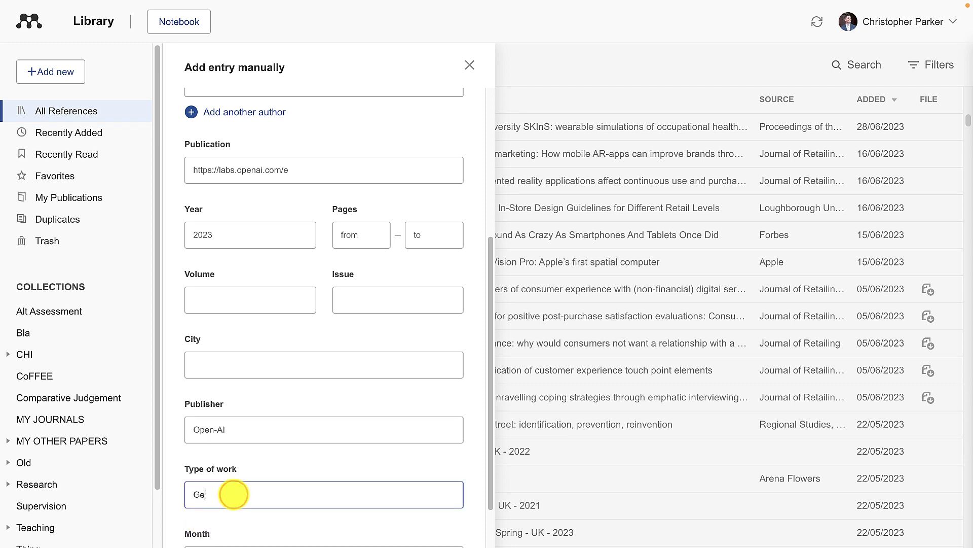
{"action": "type", "text": "nerative AI (Image"}
{"action": "scroll", "coordinate": [233, 494], "scroll_direction": "down", "scroll_amount": 2}
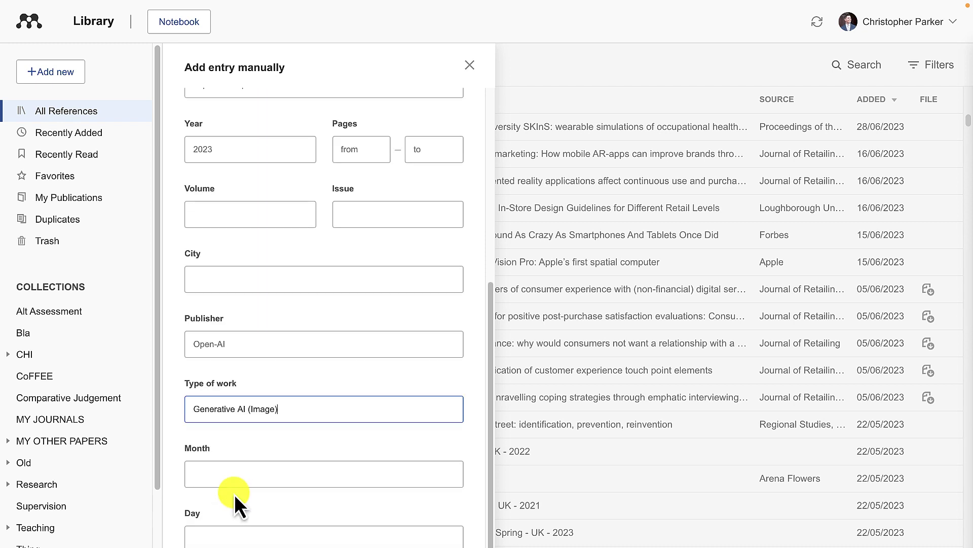
{"action": "left_click", "coordinate": [233, 473]}
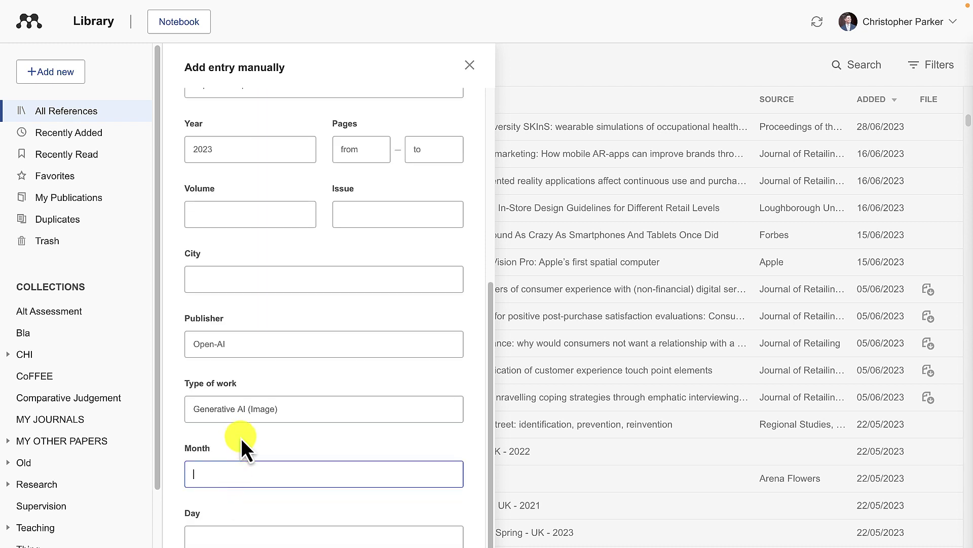
{"action": "type", "text": "July"}
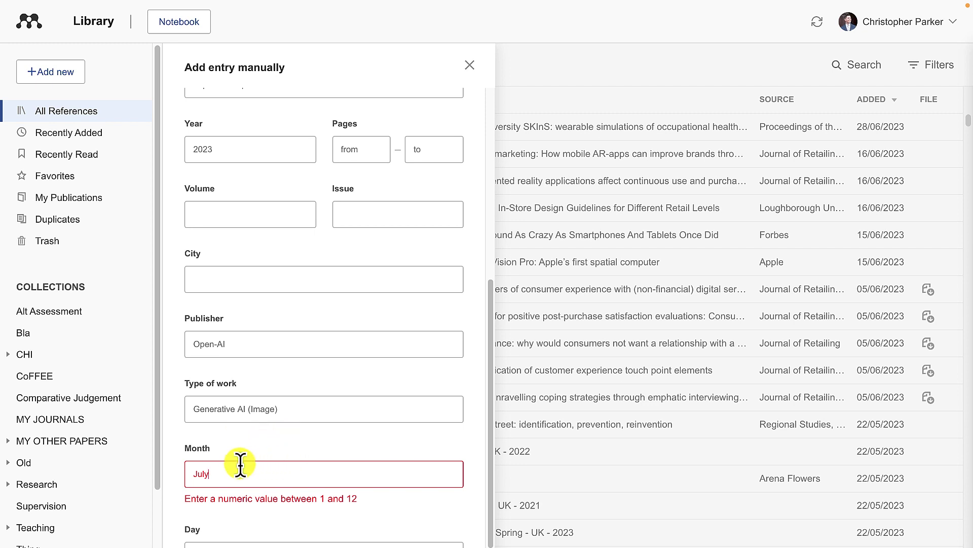
{"action": "double_click", "coordinate": [242, 471]}
{"action": "type", "text": "7"}
{"action": "left_click", "coordinate": [245, 539]}
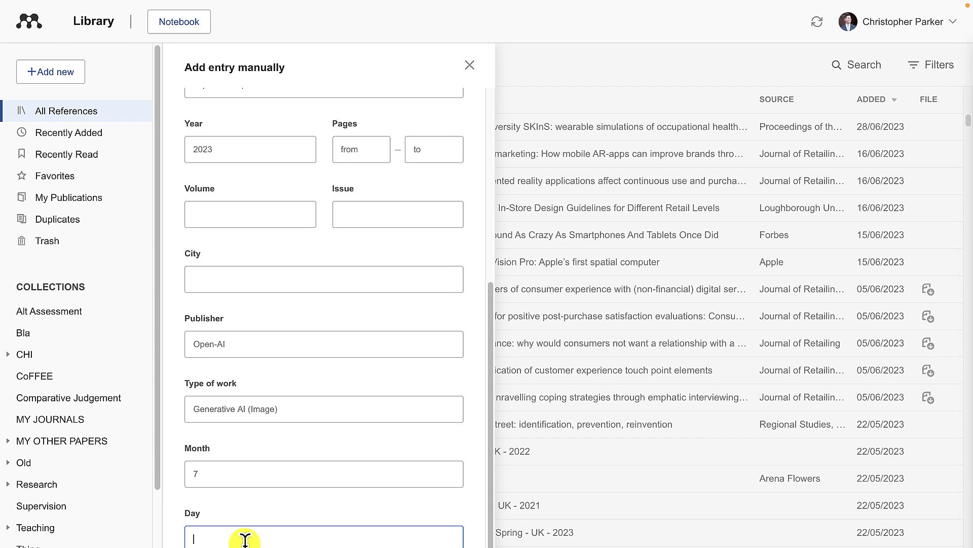
{"action": "left_click", "coordinate": [377, 517]}
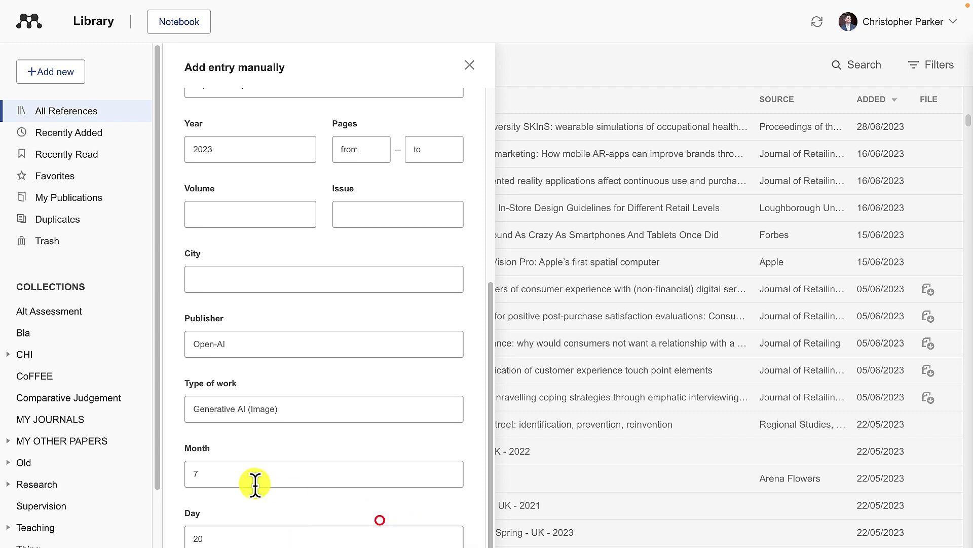
- Paste the image prompt title into Abstract, then save and sync the library
{"action": "scroll", "coordinate": [223, 484], "scroll_direction": "down", "scroll_amount": 2}
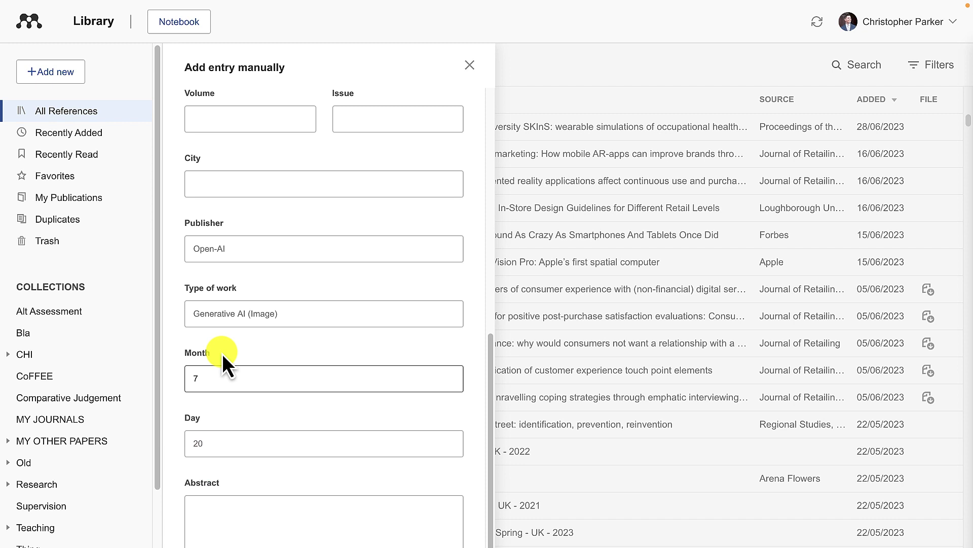
{"action": "scroll", "coordinate": [263, 321], "scroll_direction": "up", "scroll_amount": 10}
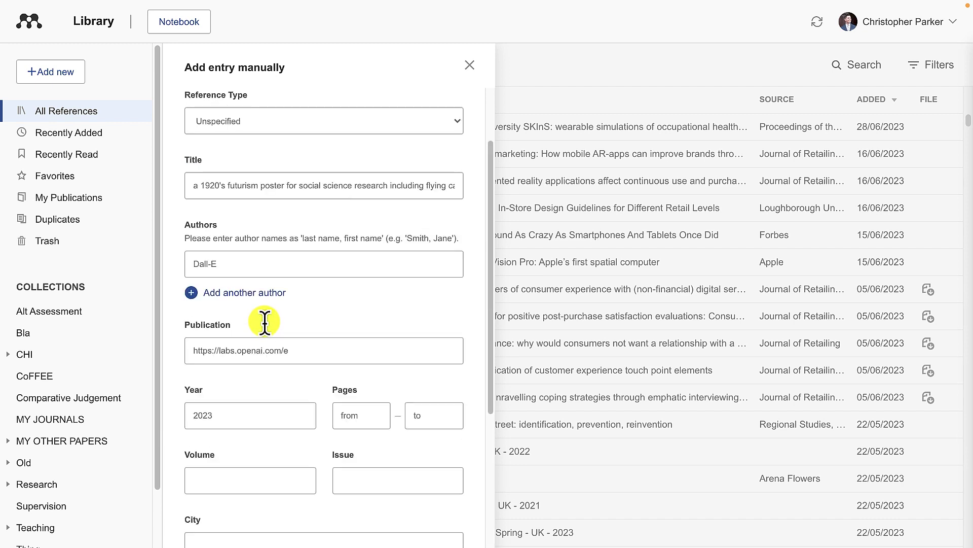
{"action": "scroll", "coordinate": [281, 341], "scroll_direction": "down", "scroll_amount": 10}
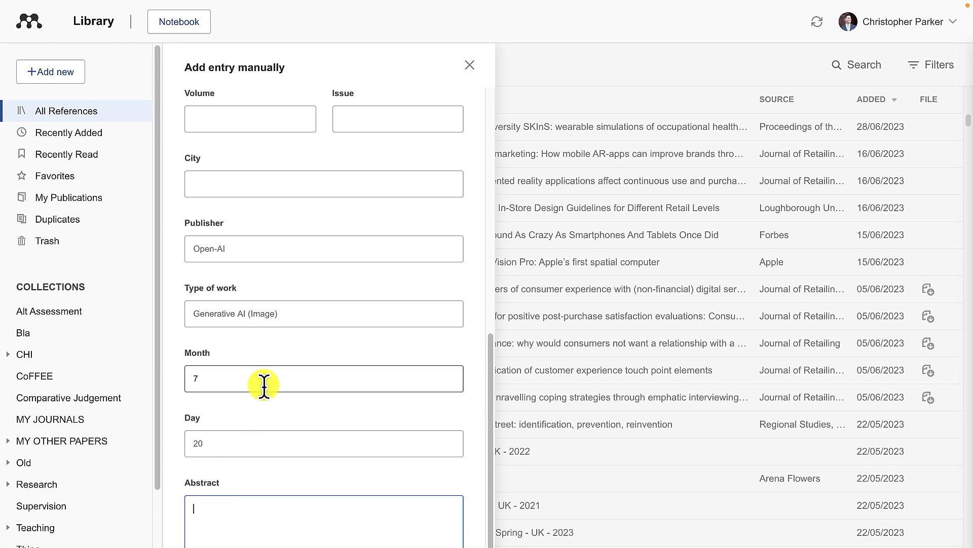
{"action": "scroll", "coordinate": [268, 365], "scroll_direction": "up", "scroll_amount": 10}
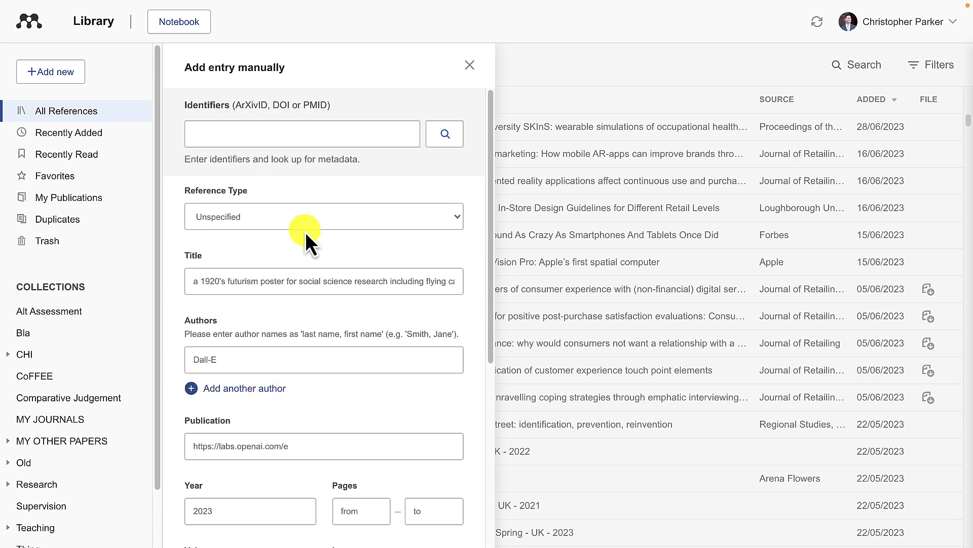
{"action": "left_click", "coordinate": [238, 282]}
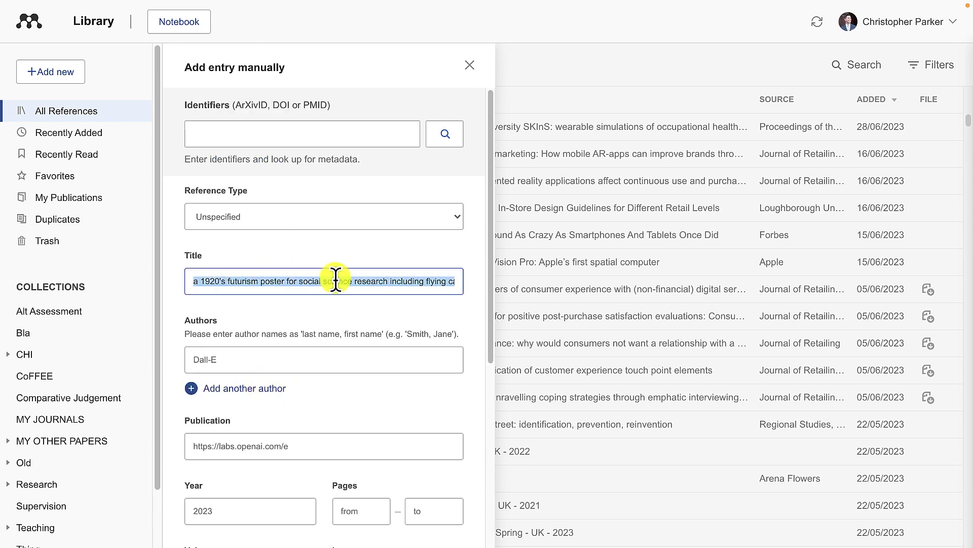
{"action": "scroll", "coordinate": [337, 278], "scroll_direction": "down", "scroll_amount": 10}
{"action": "left_click", "coordinate": [254, 529]}
{"action": "type", "text": "a 1920's futurism poster for social science research including flying cars"}
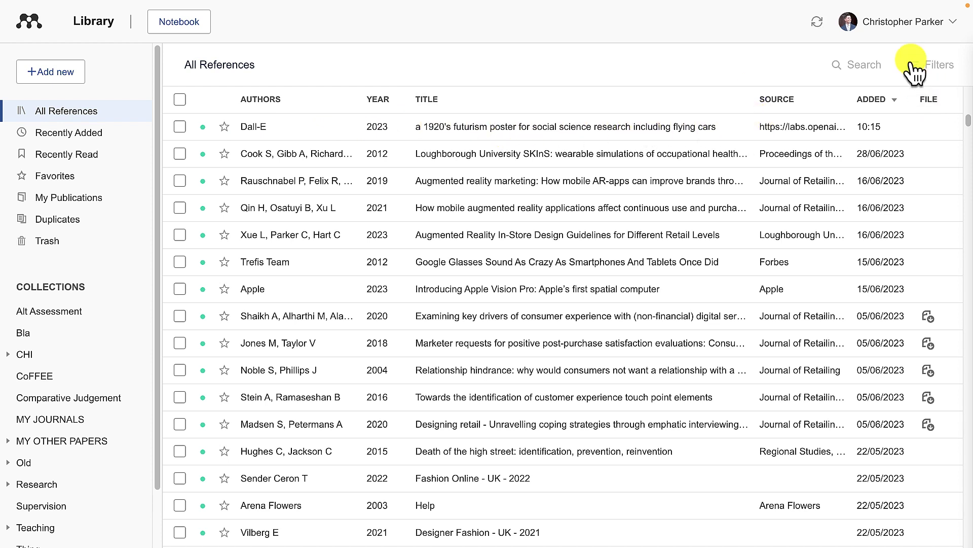
{"action": "left_click", "coordinate": [819, 22]}
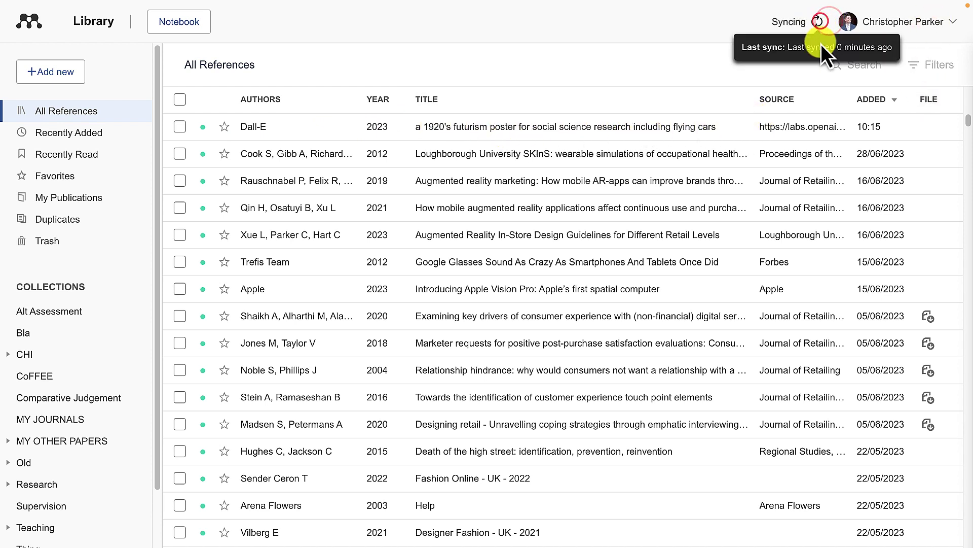
{"action": "key", "text": "ctrl+Right"}
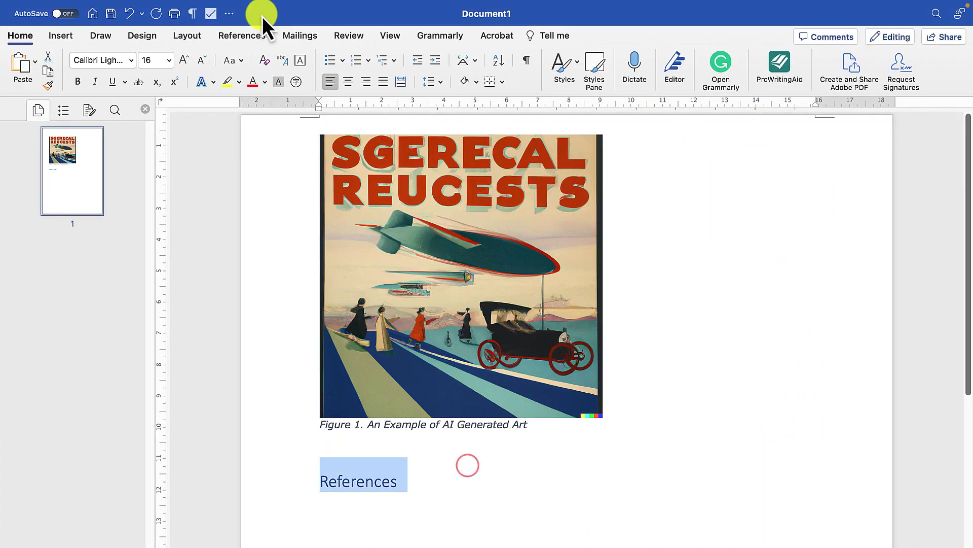
- Open Mendeley Cite from Word's References tab and dismiss its release notes
{"action": "left_click", "coordinate": [256, 33]}
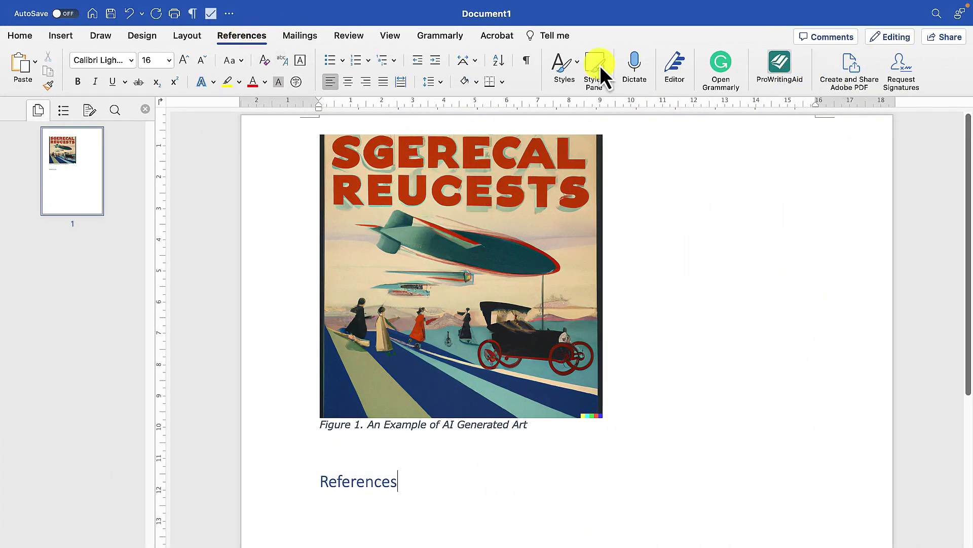
{"action": "left_click", "coordinate": [248, 35]}
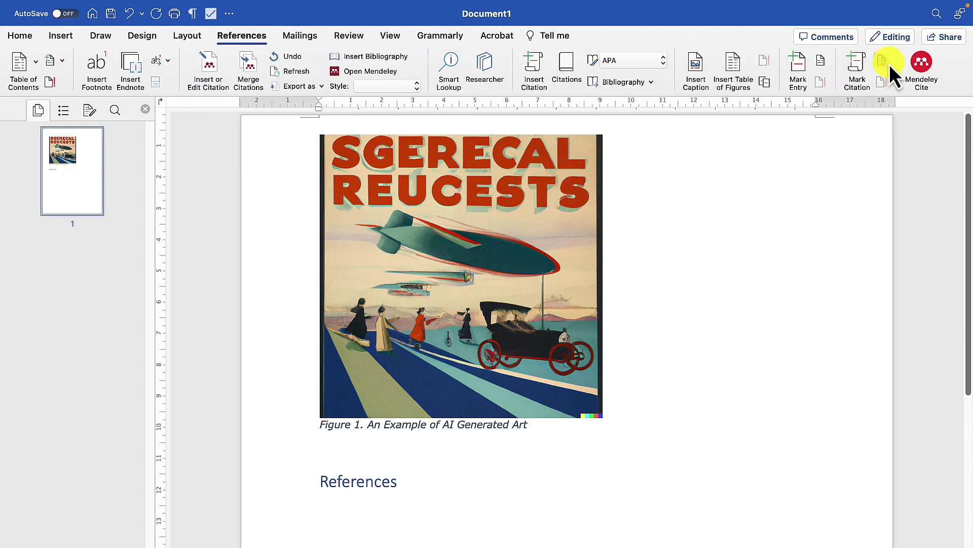
{"action": "left_click", "coordinate": [919, 63]}
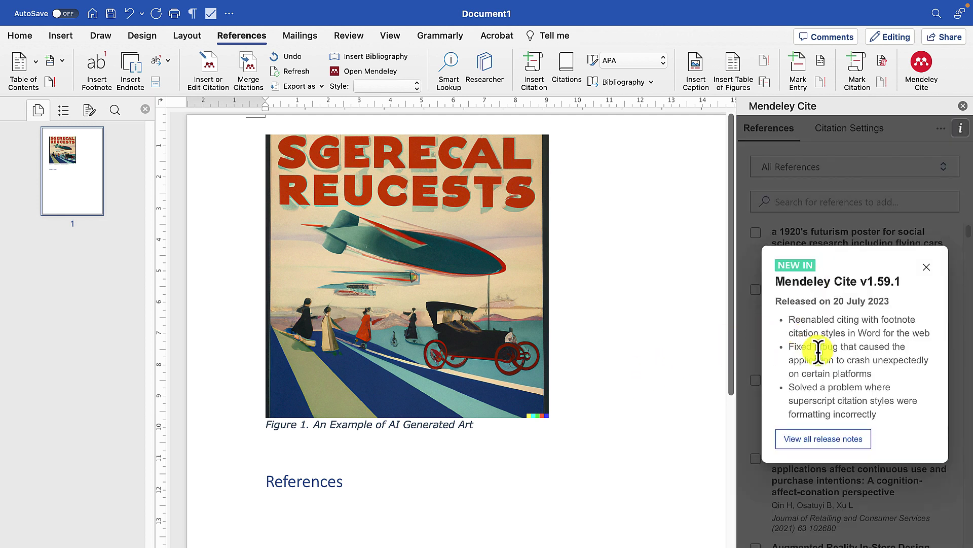
{"action": "left_click", "coordinate": [931, 263]}
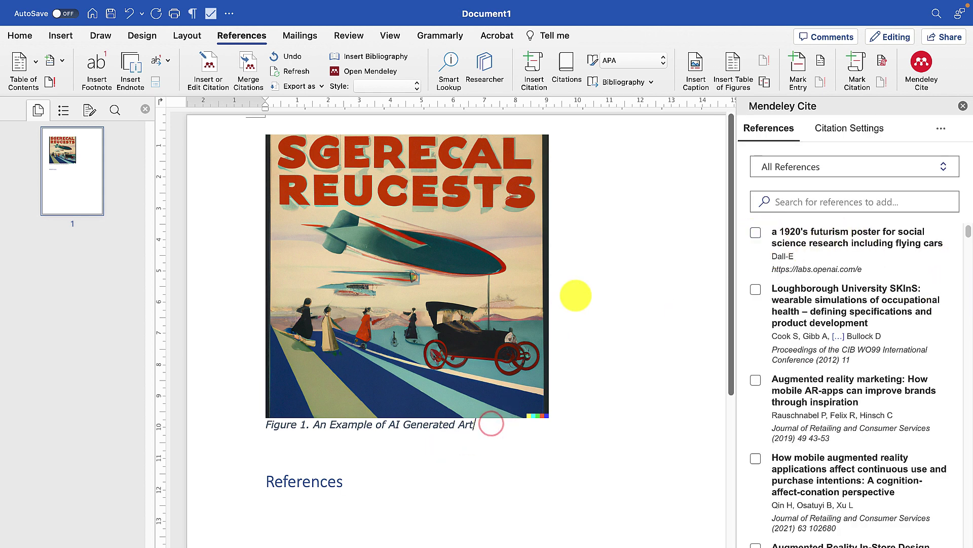
- Insert the (Dall-E, 2023) citation and a bibliography below the References heading
{"action": "left_click", "coordinate": [756, 232]}
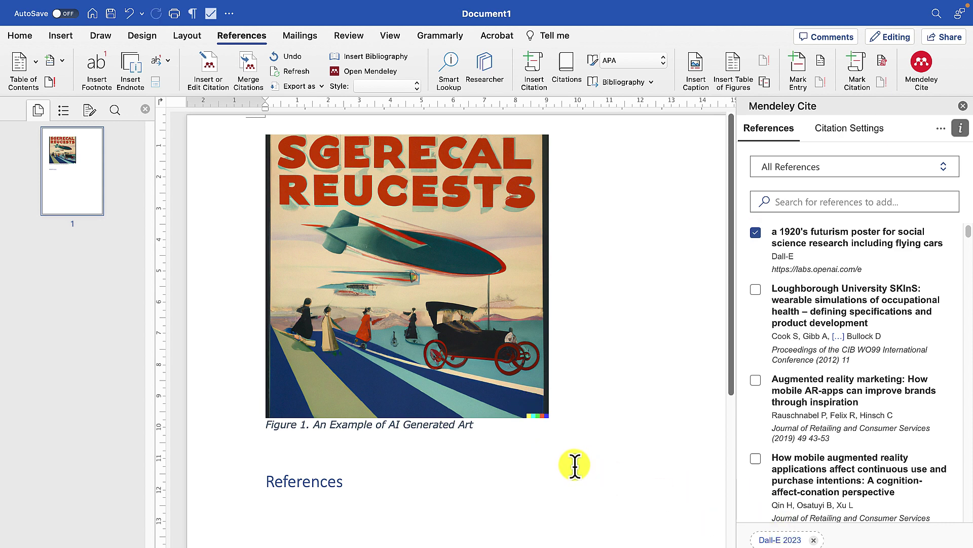
{"action": "scroll", "coordinate": [558, 446], "scroll_direction": "down", "scroll_amount": 5}
{"action": "left_click", "coordinate": [382, 318]}
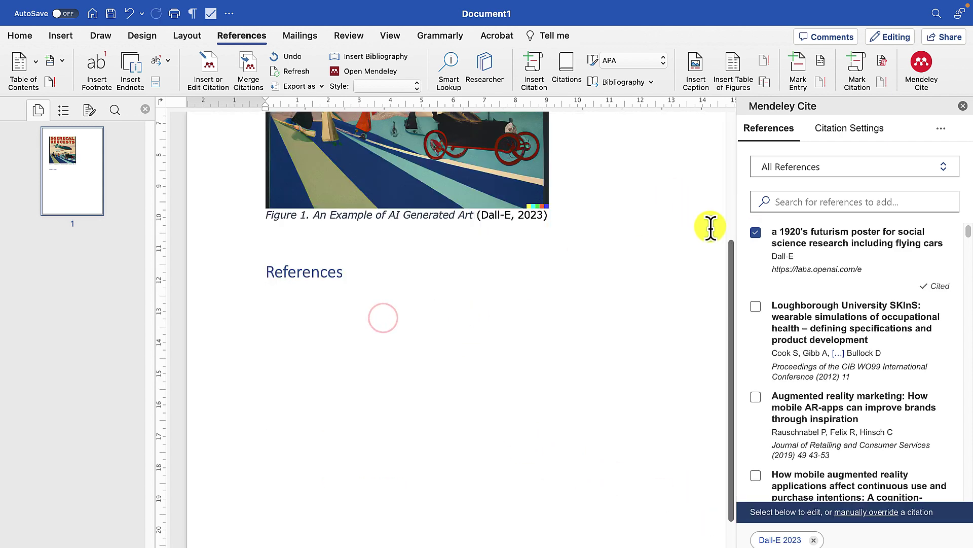
{"action": "left_click", "coordinate": [944, 133]}
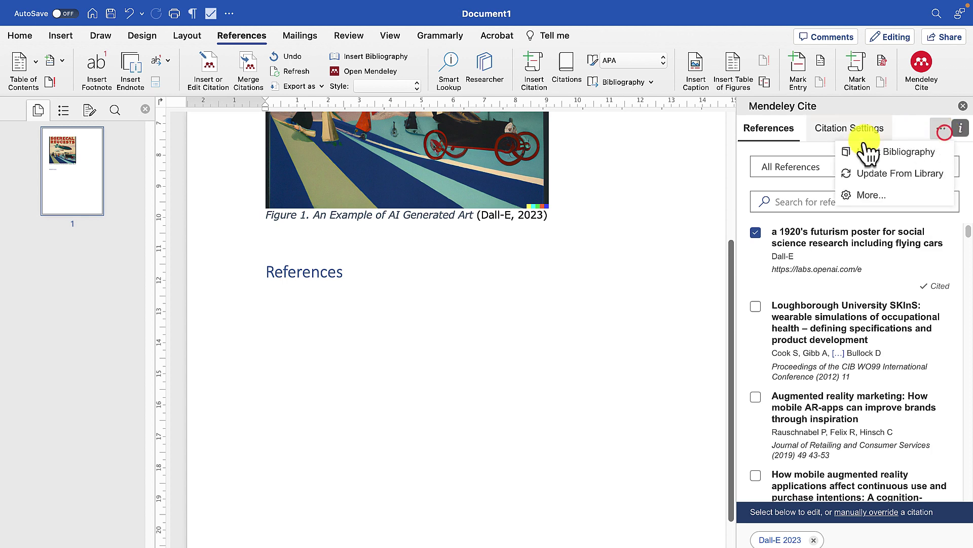
{"action": "left_click", "coordinate": [861, 151]}
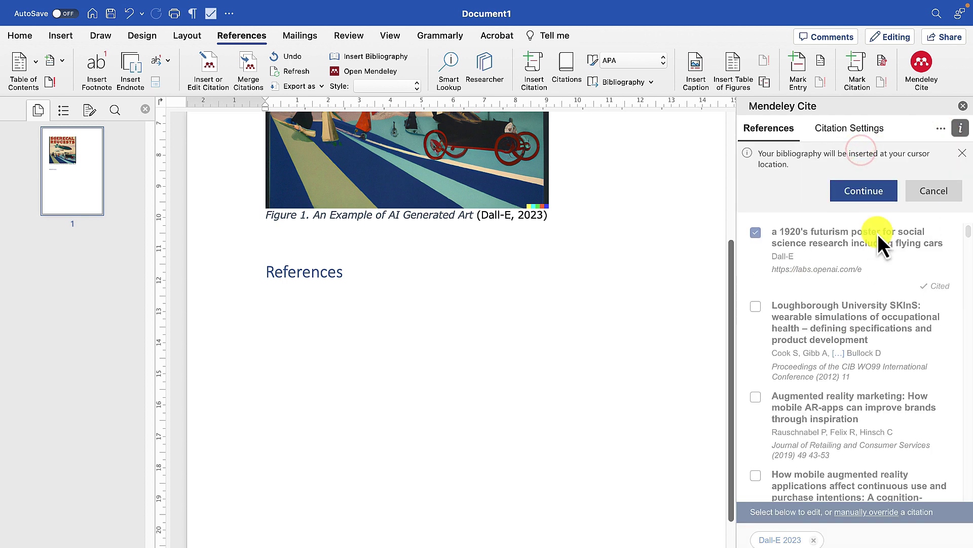
{"action": "left_click", "coordinate": [873, 195]}
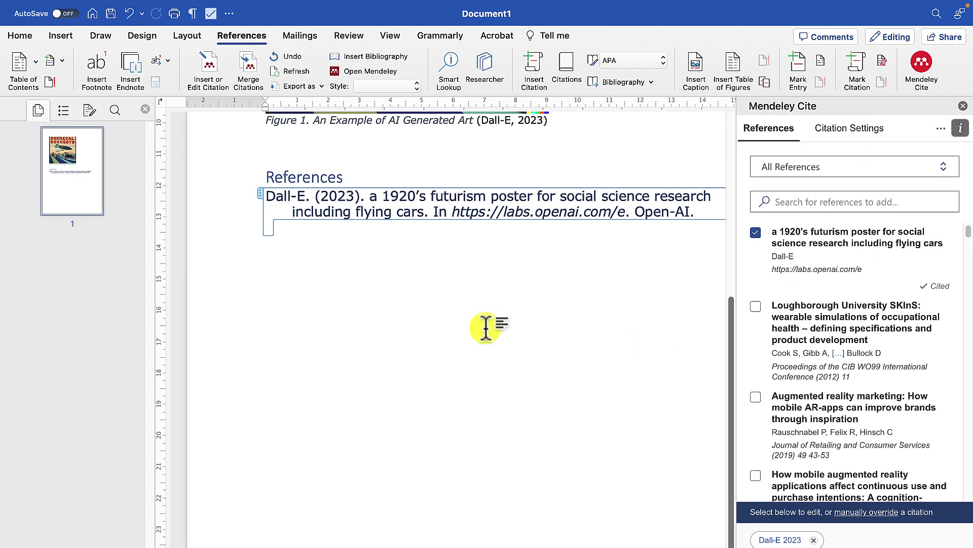
- Check the inserted bibliography entry, then switch back to the Mendeley library
{"action": "scroll", "coordinate": [479, 331], "scroll_direction": "up", "scroll_amount": 2}
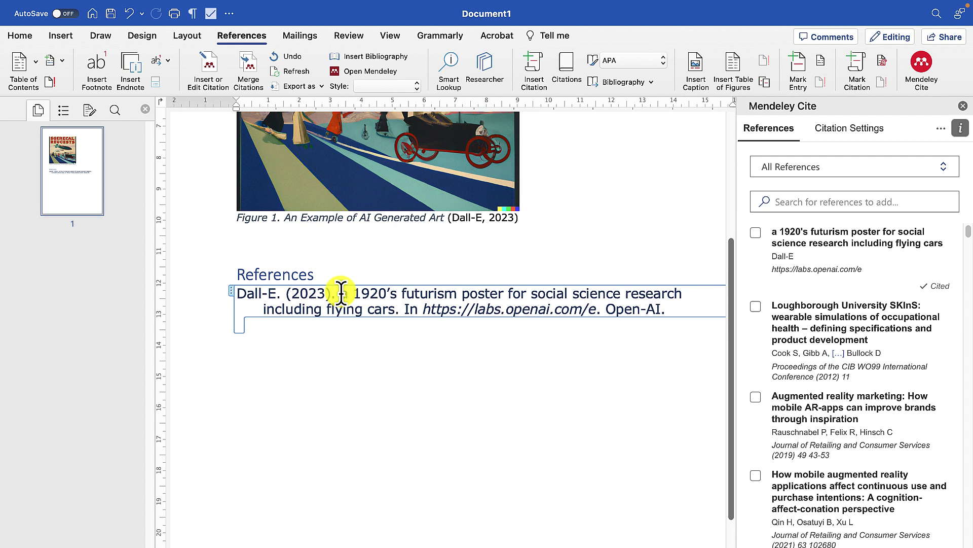
{"action": "left_click_drag", "start_coordinate": [341, 293], "coordinate": [245, 293]}
{"action": "left_click", "coordinate": [616, 309]}
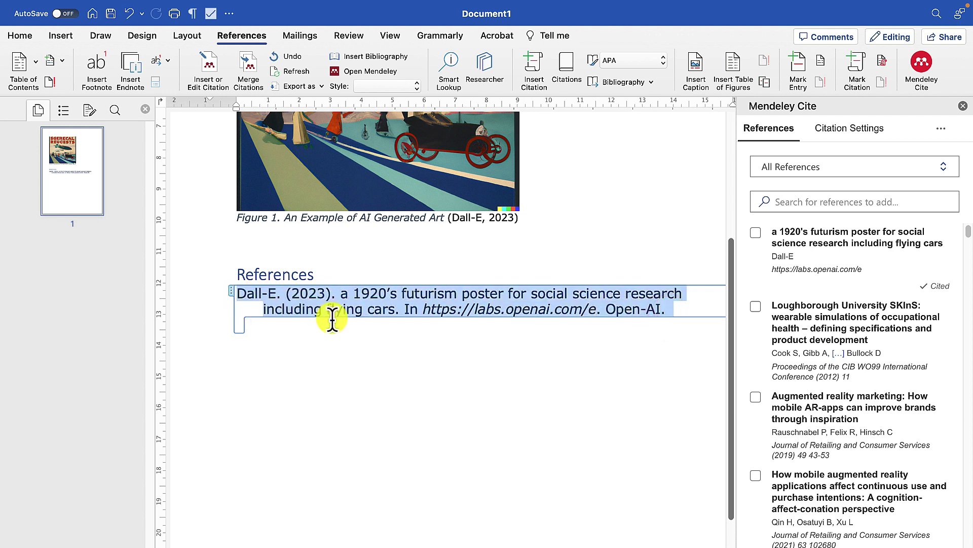
{"action": "left_click", "coordinate": [380, 332]}
{"action": "scroll", "coordinate": [398, 327], "scroll_direction": "up", "scroll_amount": 1}
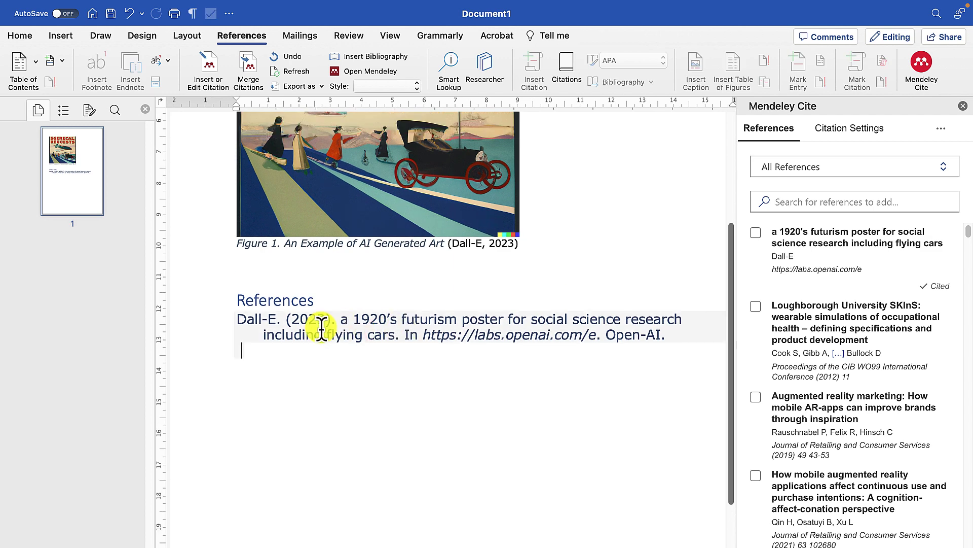
{"action": "scroll", "coordinate": [408, 342], "scroll_direction": "up", "scroll_amount": 3}
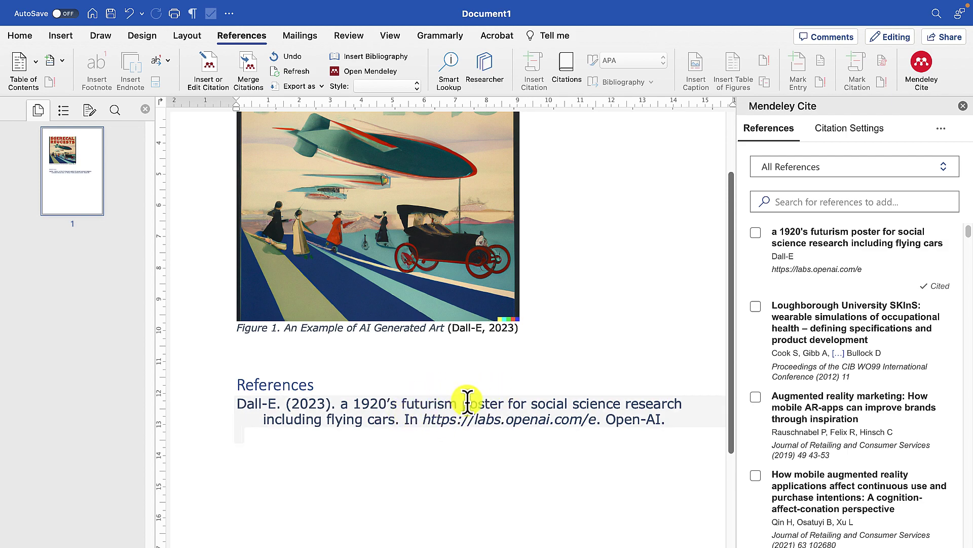
{"action": "key", "text": "ctrl+Left"}
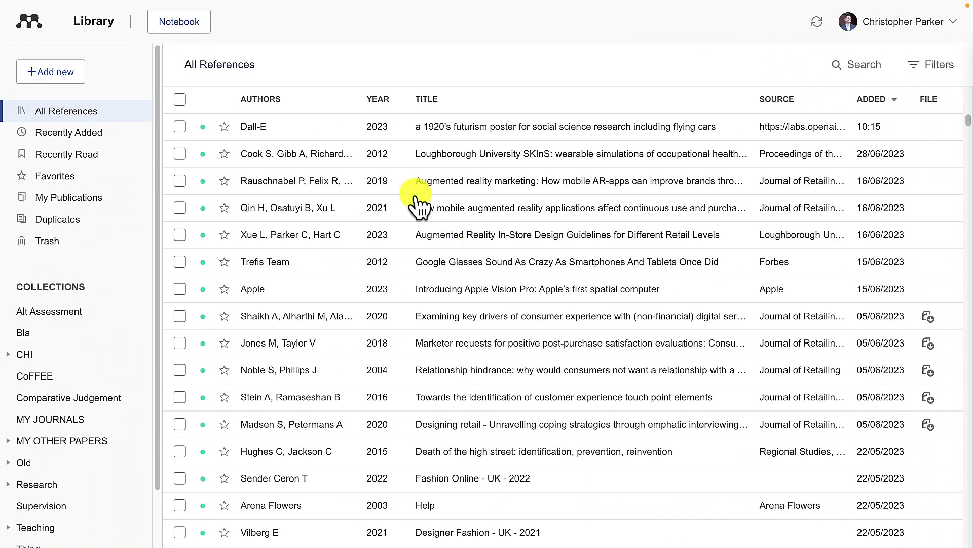
- Prefix the Dall-E title with 'Generative AI:', capitalise 'A', and sync the library
{"action": "left_click", "coordinate": [417, 128]}
{"action": "left_click", "coordinate": [707, 157]}
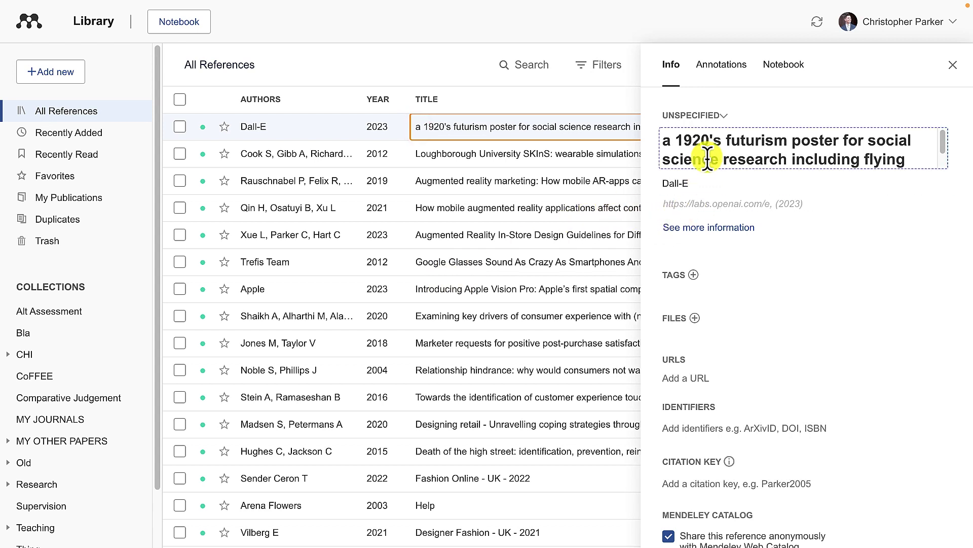
{"action": "left_click", "coordinate": [663, 143]}
{"action": "type", "text": "A"}
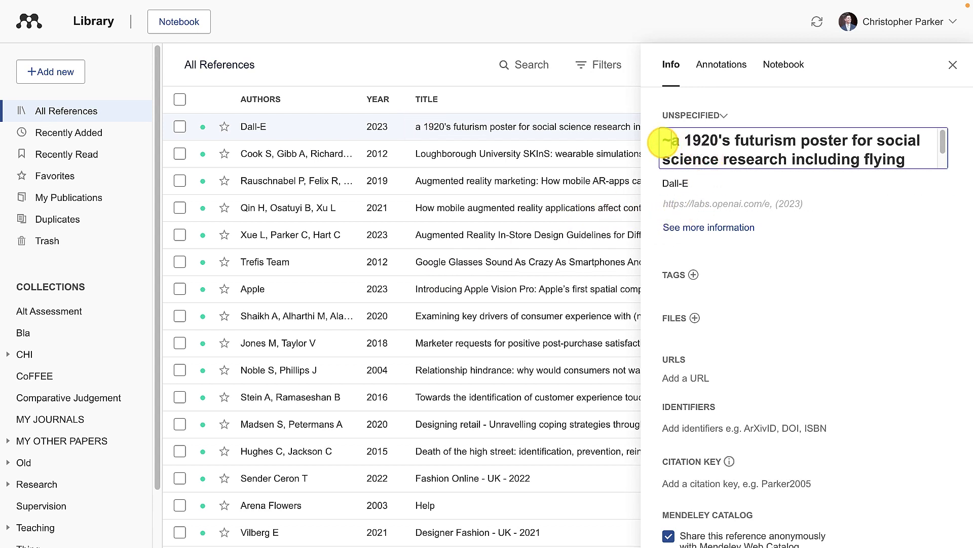
{"action": "type", "text": "enerative "}
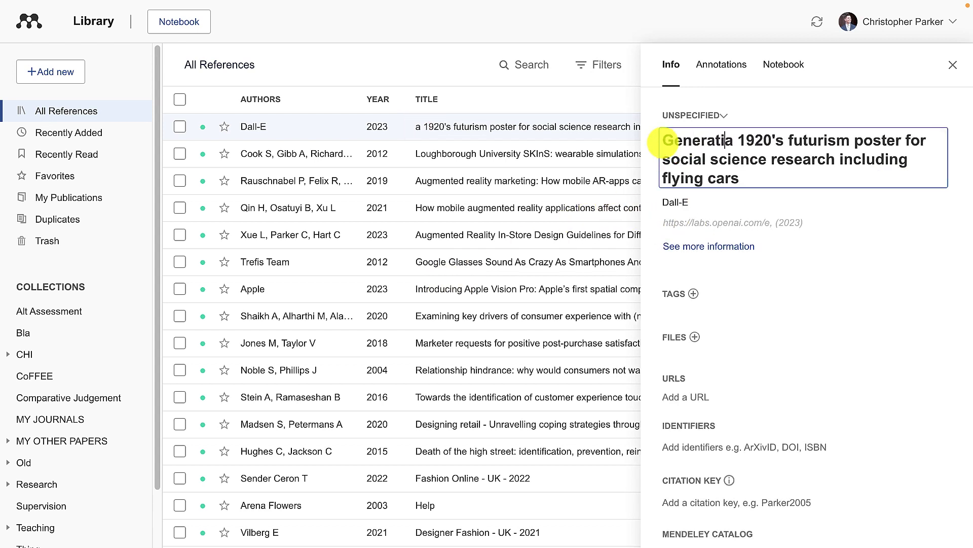
{"action": "type", "text": "AI:"}
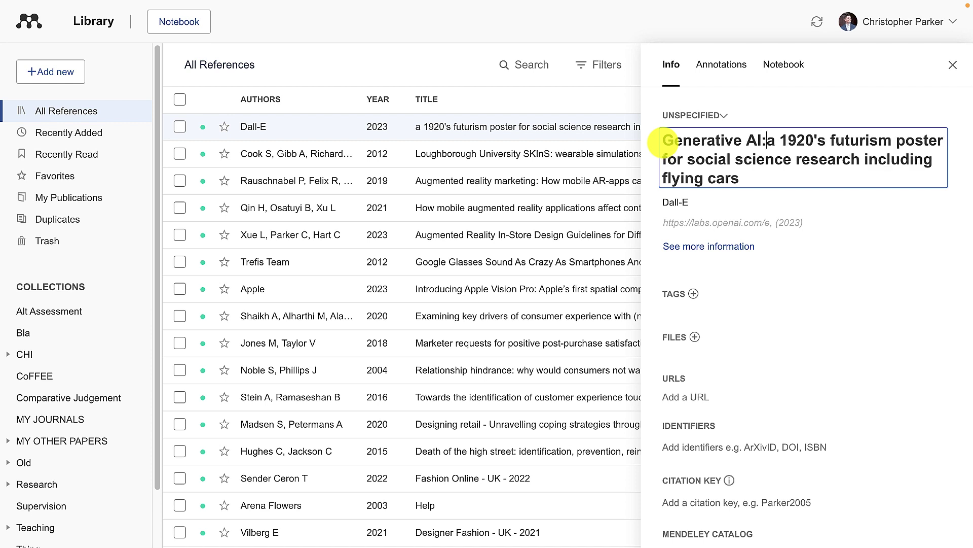
{"action": "key", "text": "Delete"}
{"action": "type", "text": "A"}
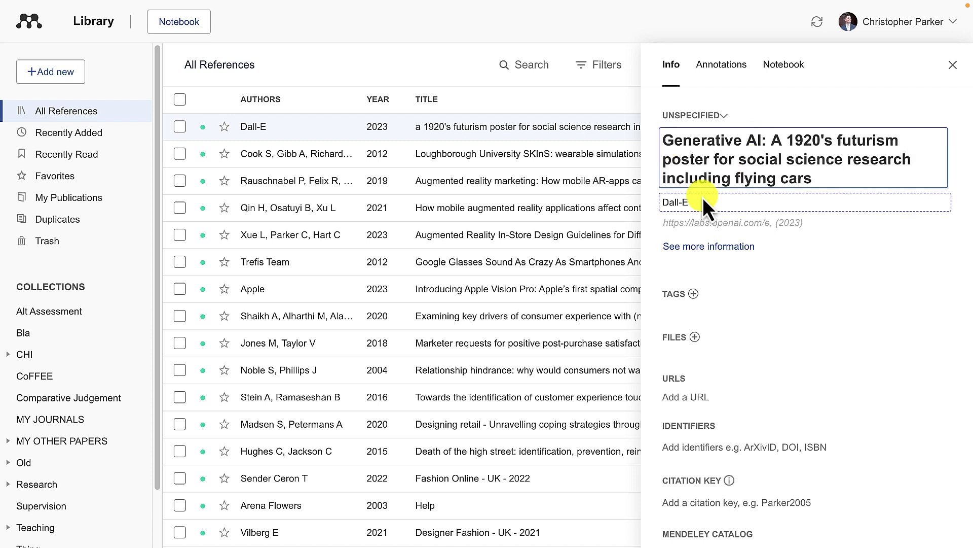
{"action": "left_click", "coordinate": [811, 26]}
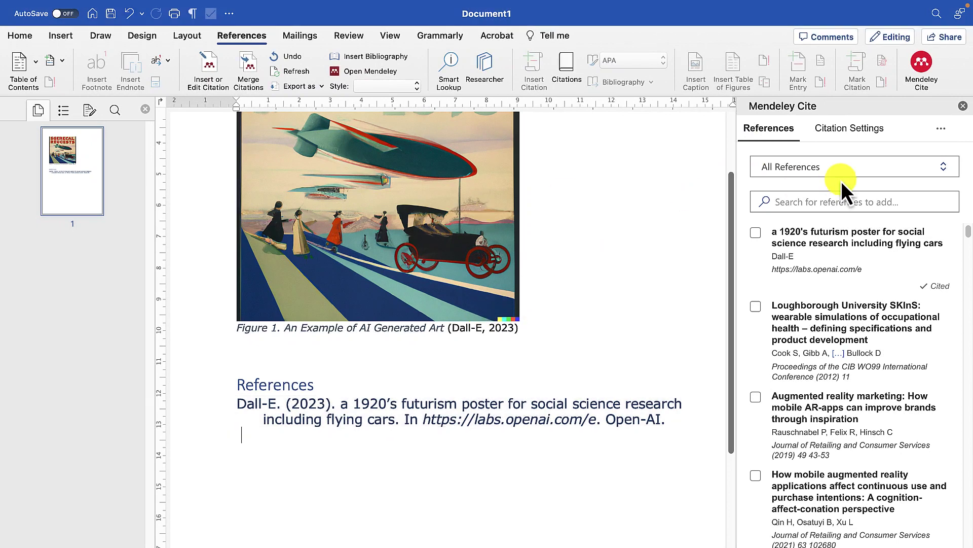
- Run Update From Library in Mendeley Cite so the bibliography shows the Generative AI title
{"action": "left_click", "coordinate": [939, 130]}
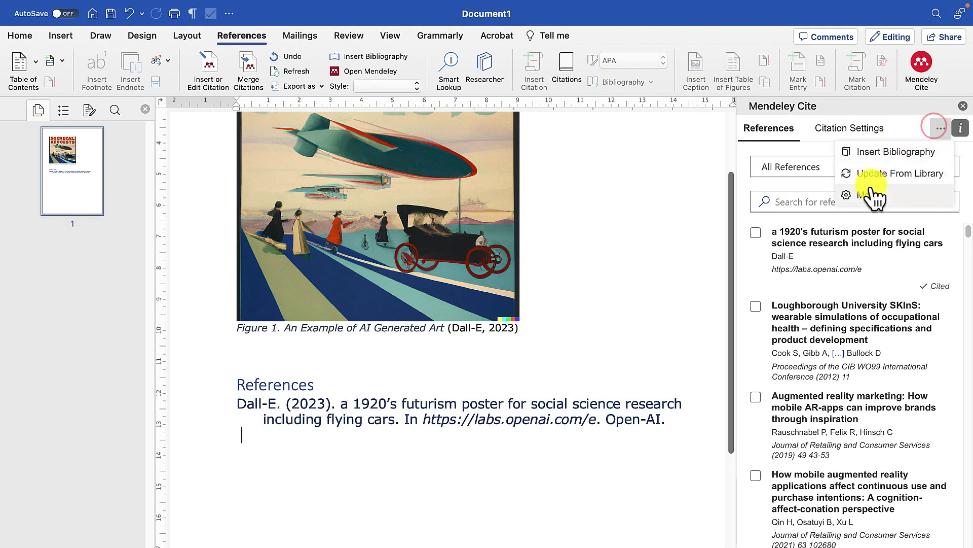
{"action": "left_click", "coordinate": [814, 174]}
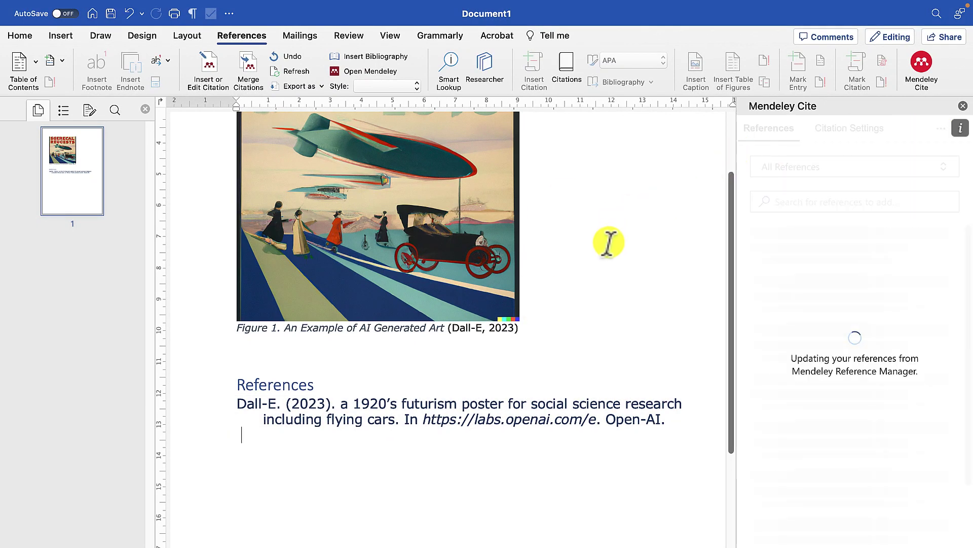
{"action": "scroll", "coordinate": [484, 256], "scroll_direction": "up", "scroll_amount": 4}
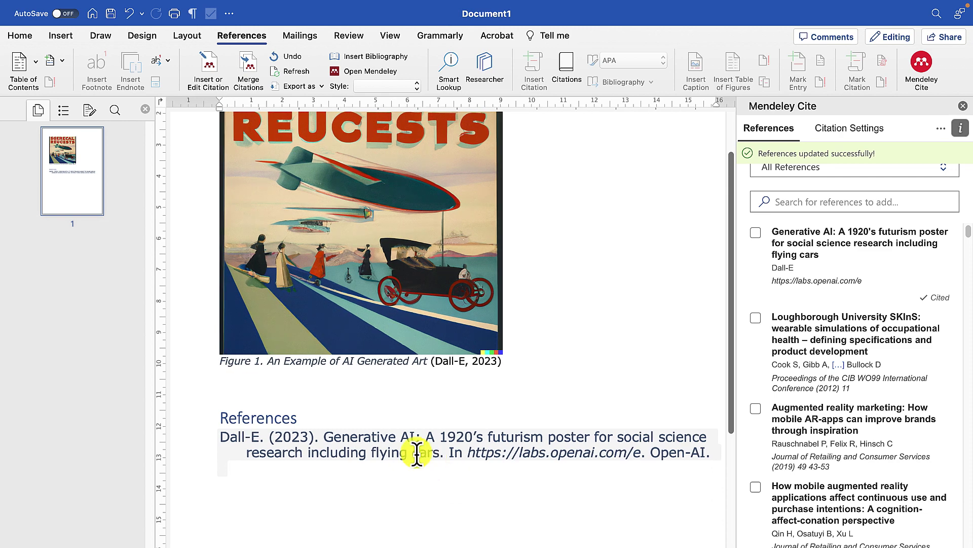
{"action": "mouse_move", "coordinate": [435, 4]}
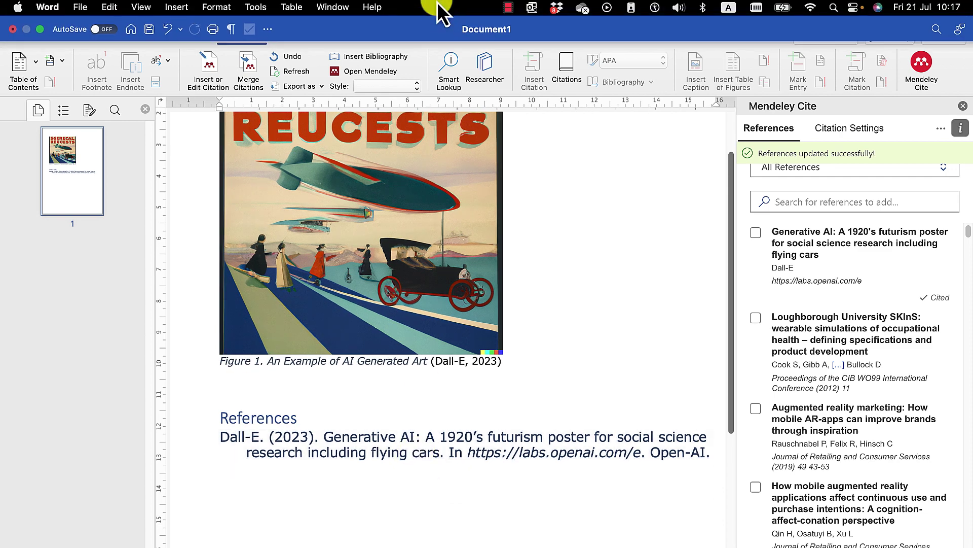
{"action": "left_click", "coordinate": [508, 8]}
{"action": "left_click", "coordinate": [516, 30]}
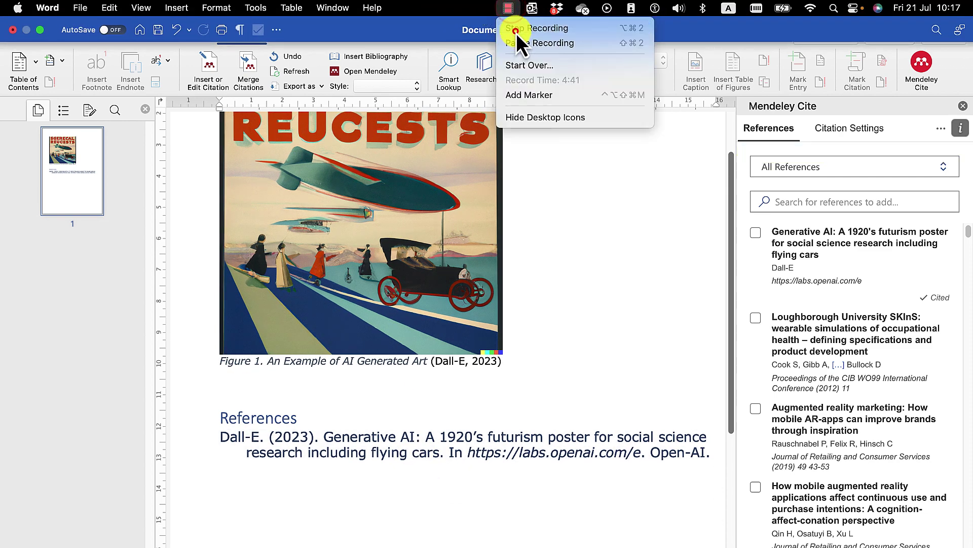